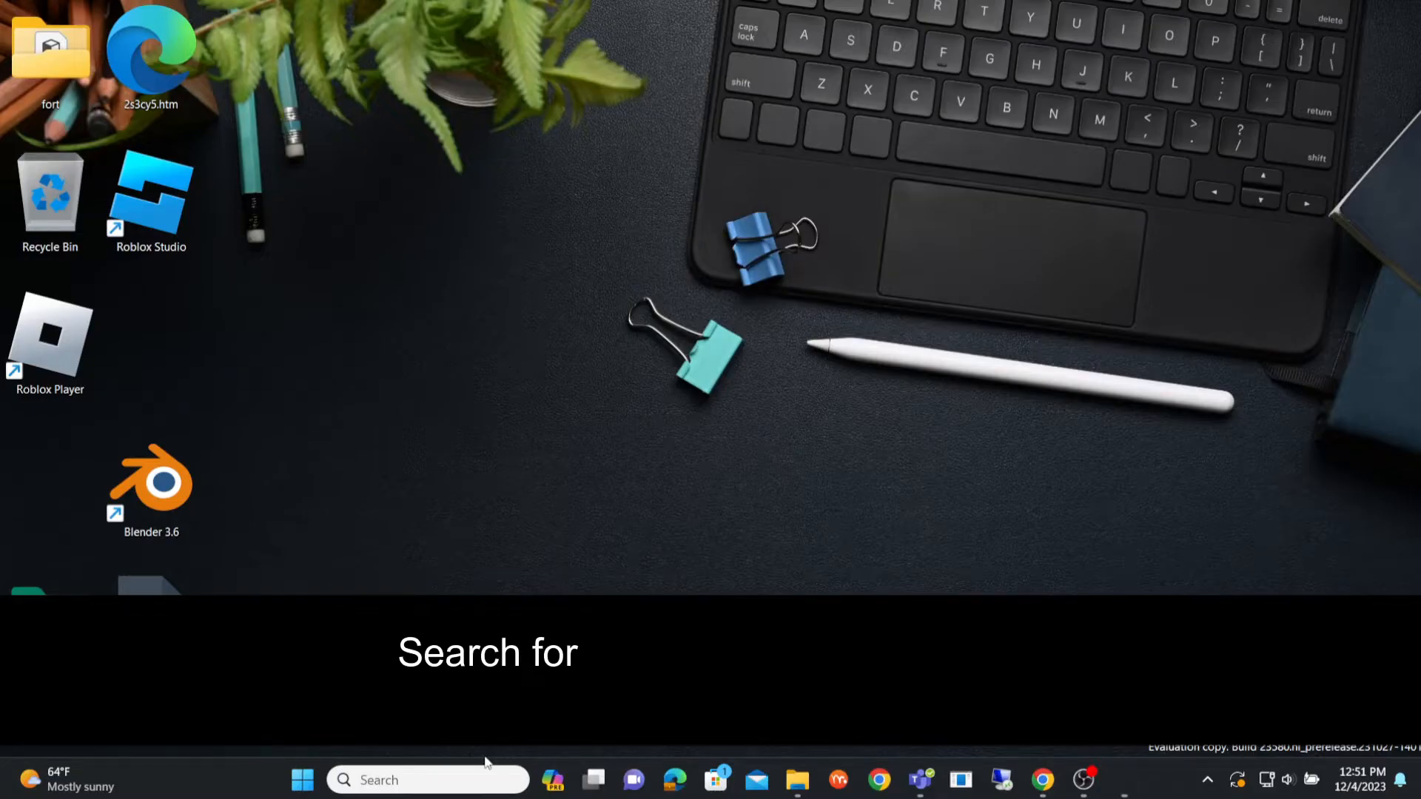
- Search Windows for the Video Editor app and open it
left_click(518, 772)
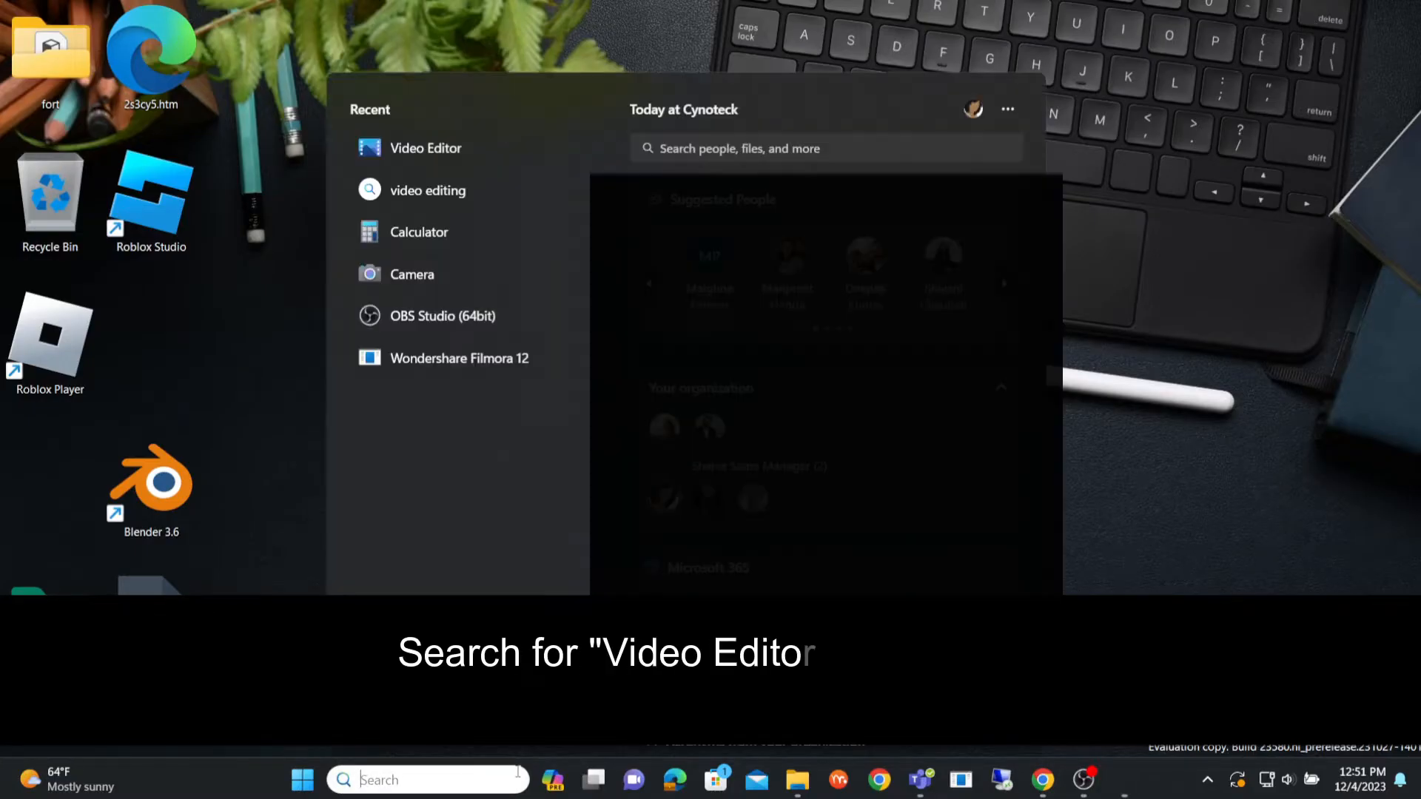
type("vide")
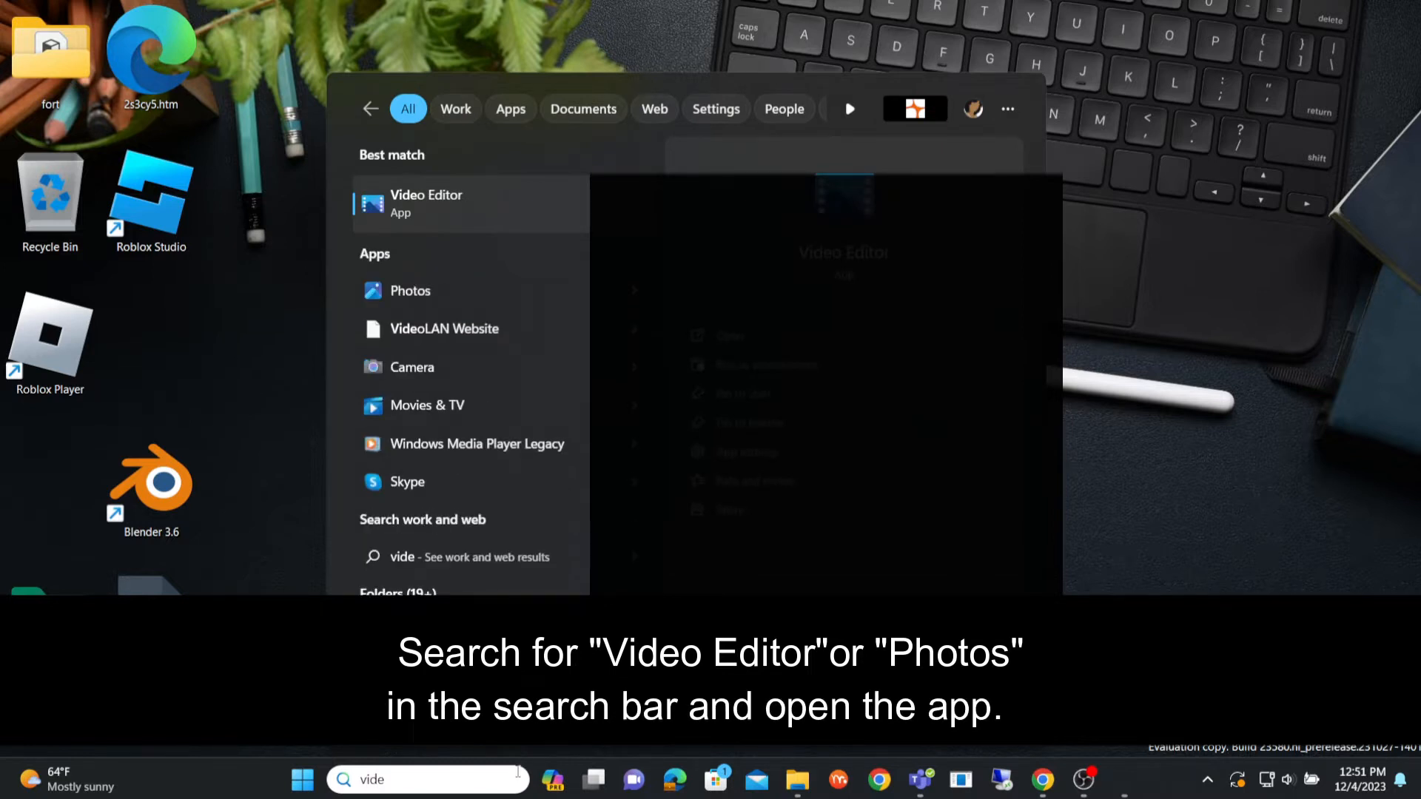
left_click(477, 207)
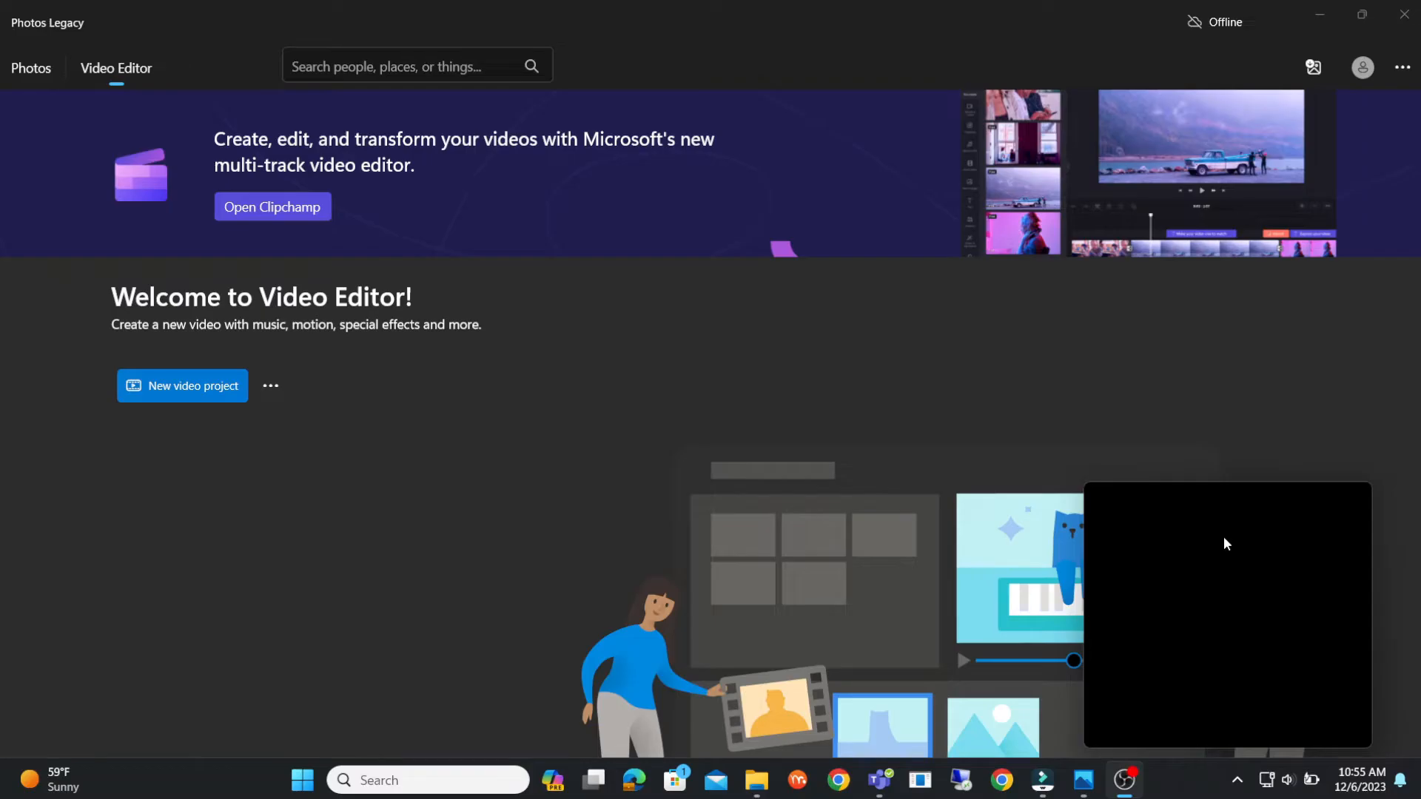
left_click(1313, 17)
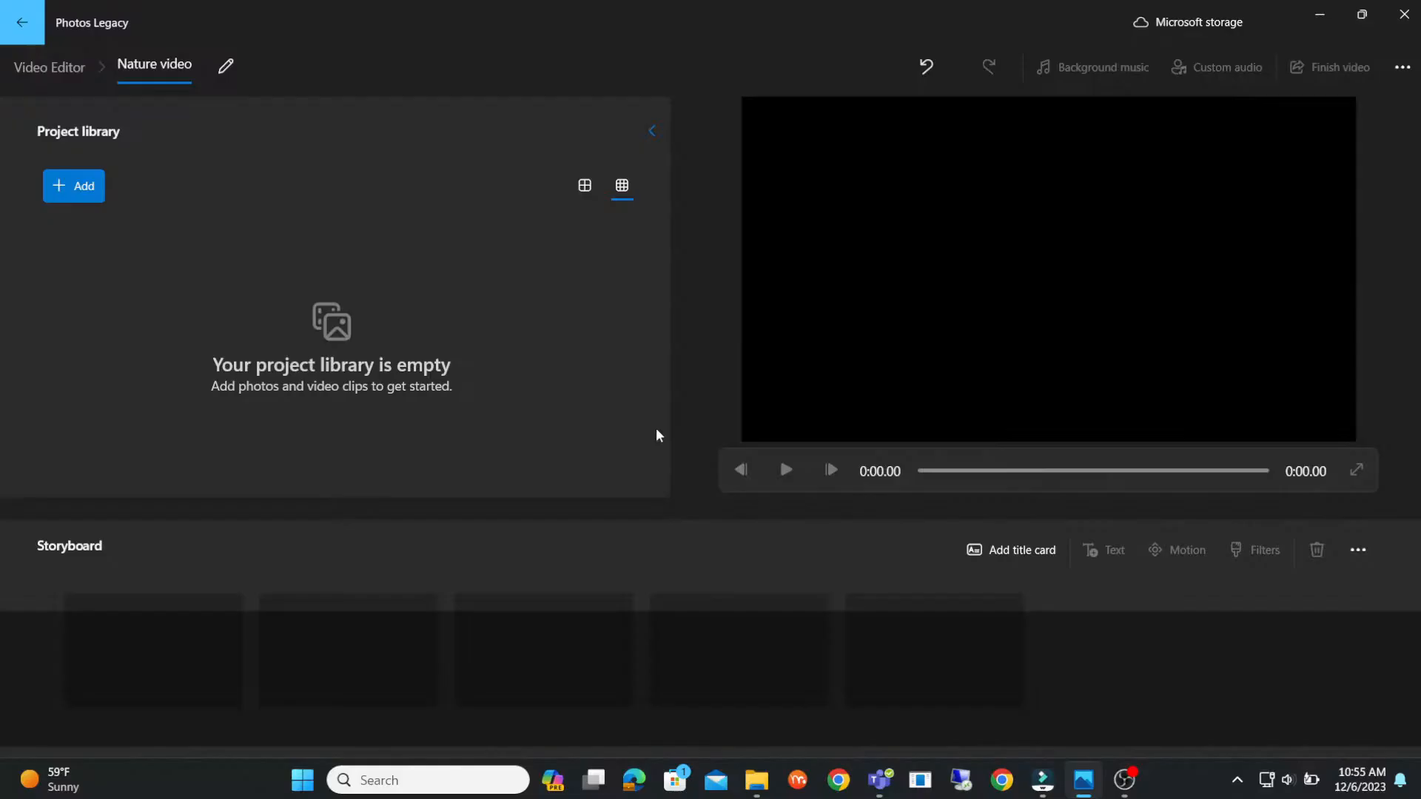
- Import ROMANIA AI.jpg and the "Switzerland in 8K ULTRA HD" video from this PC's Pictures folder into the project library
left_click(61, 190)
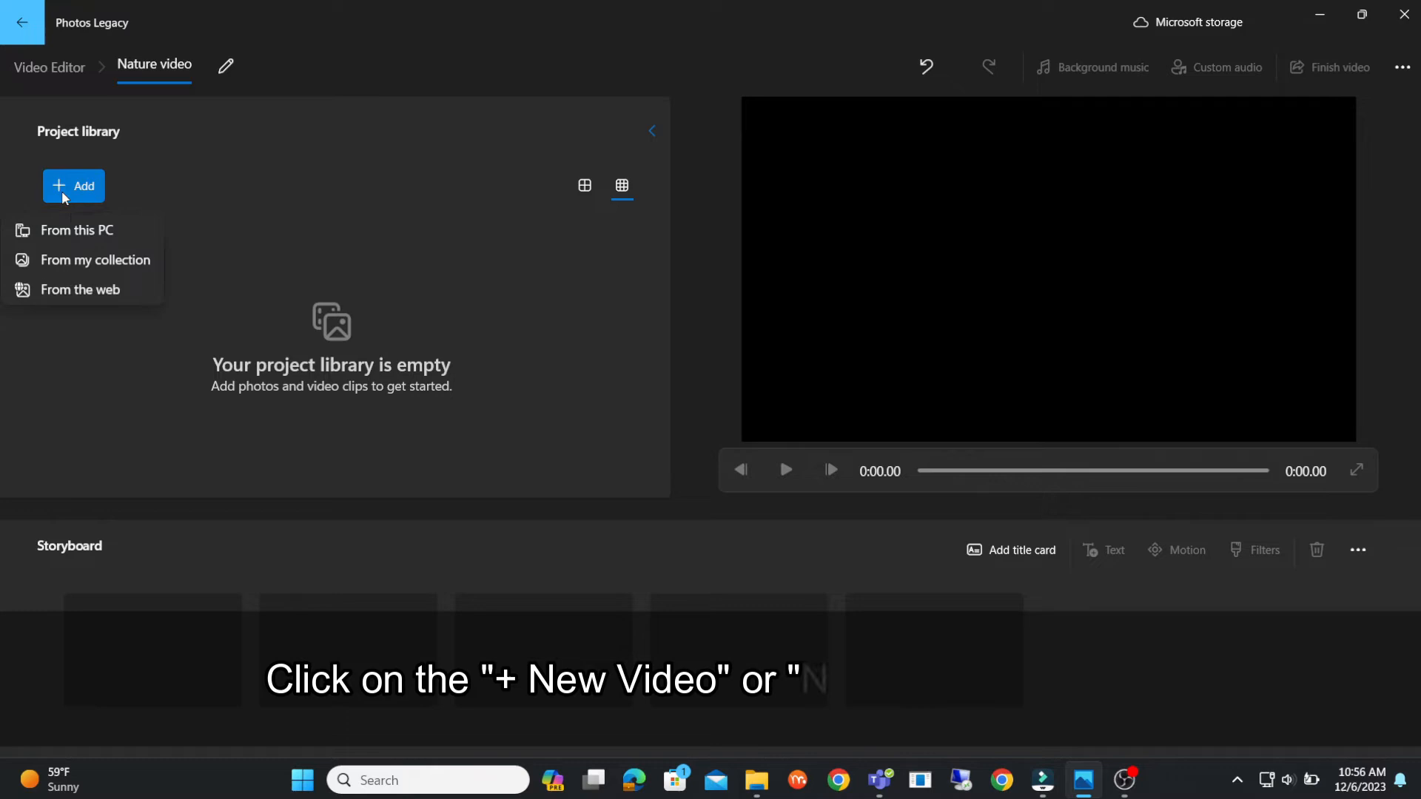
left_click(73, 233)
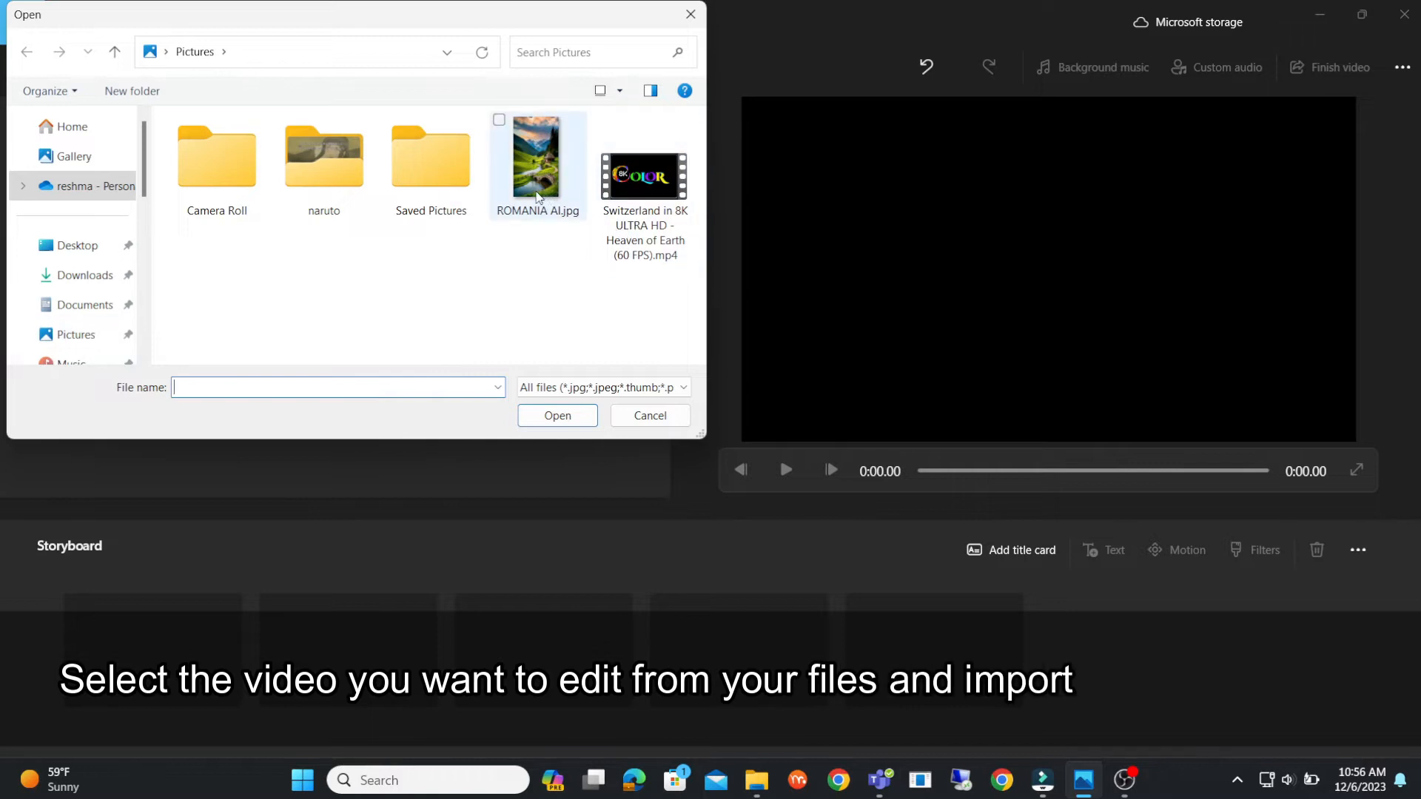
left_click(538, 166)
left_click(664, 196)
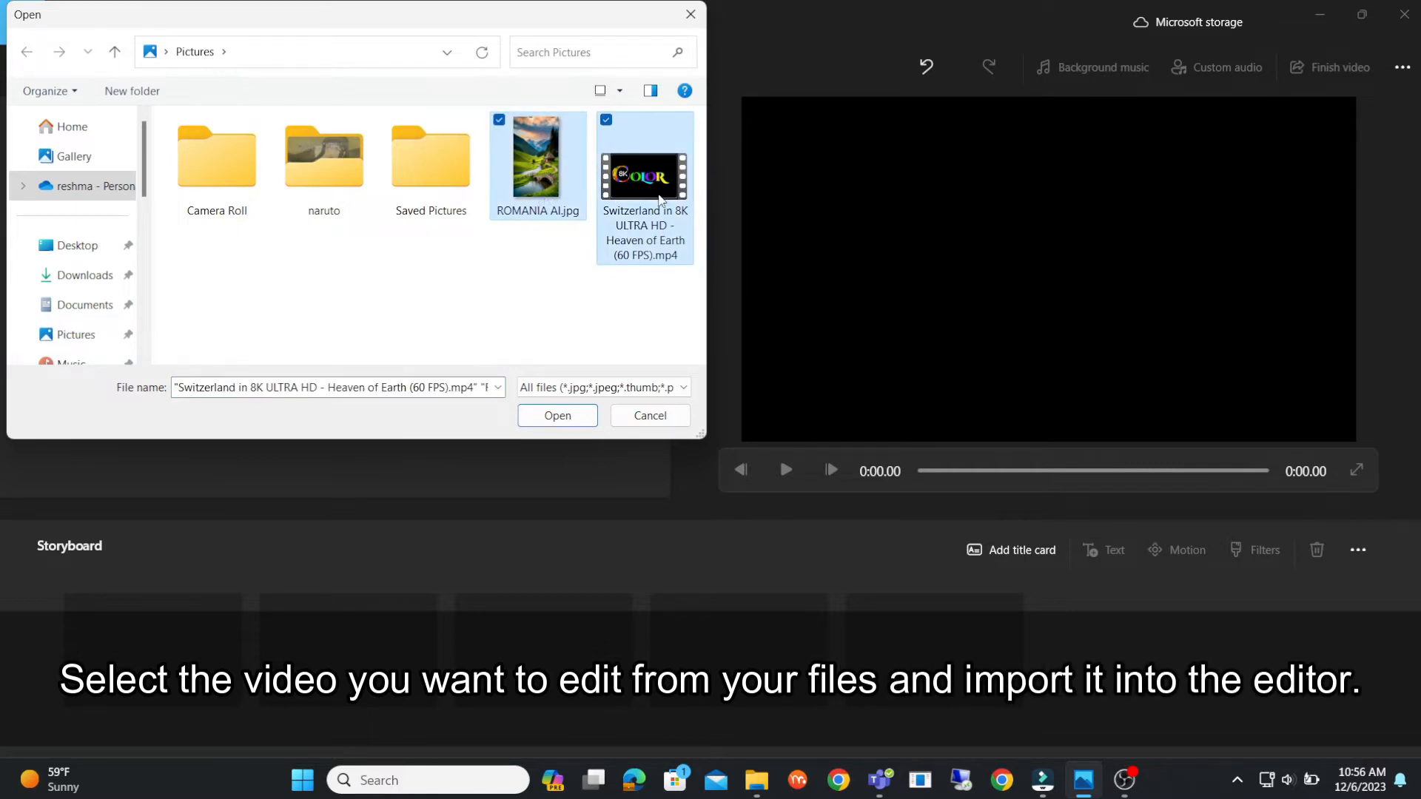
left_click(545, 419)
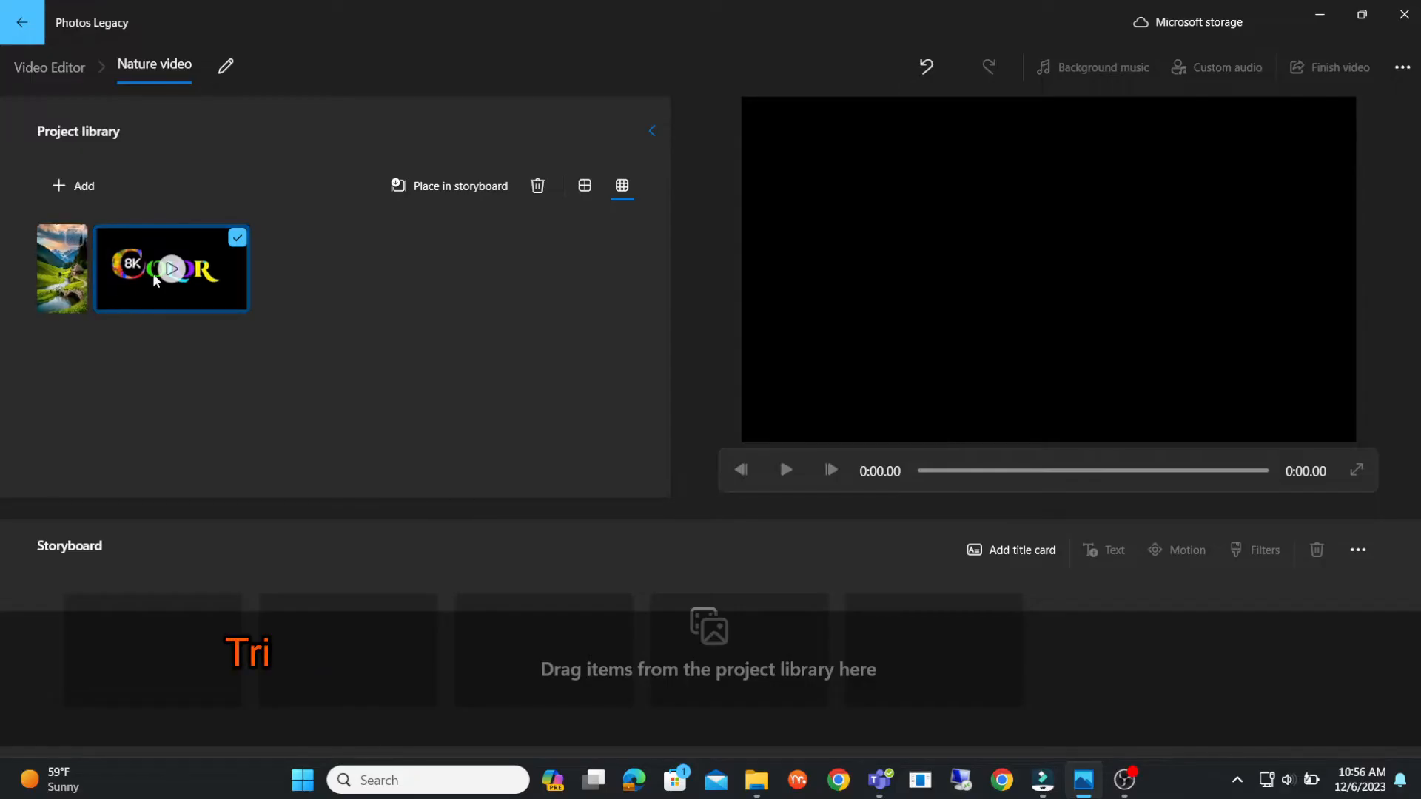
- Place the landscape photo first and the Switzerland video second in the storyboard
left_click(155, 280)
left_click_drag(62, 281, 148, 649)
left_click_drag(208, 293, 386, 667)
left_click_drag(386, 666, 342, 621)
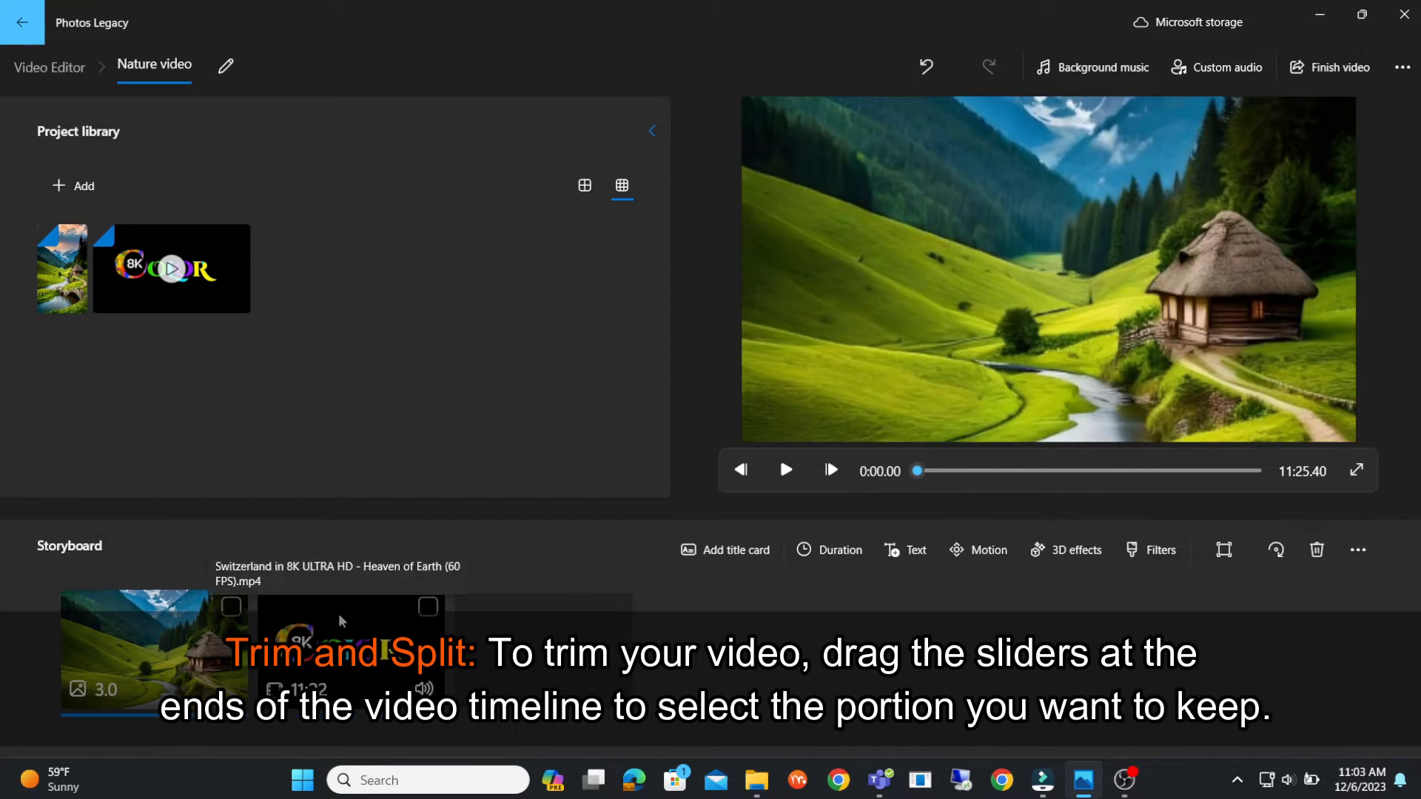
- Trim the Switzerland clip to about 23.1 seconds, starting at about 1:38
left_click(342, 621)
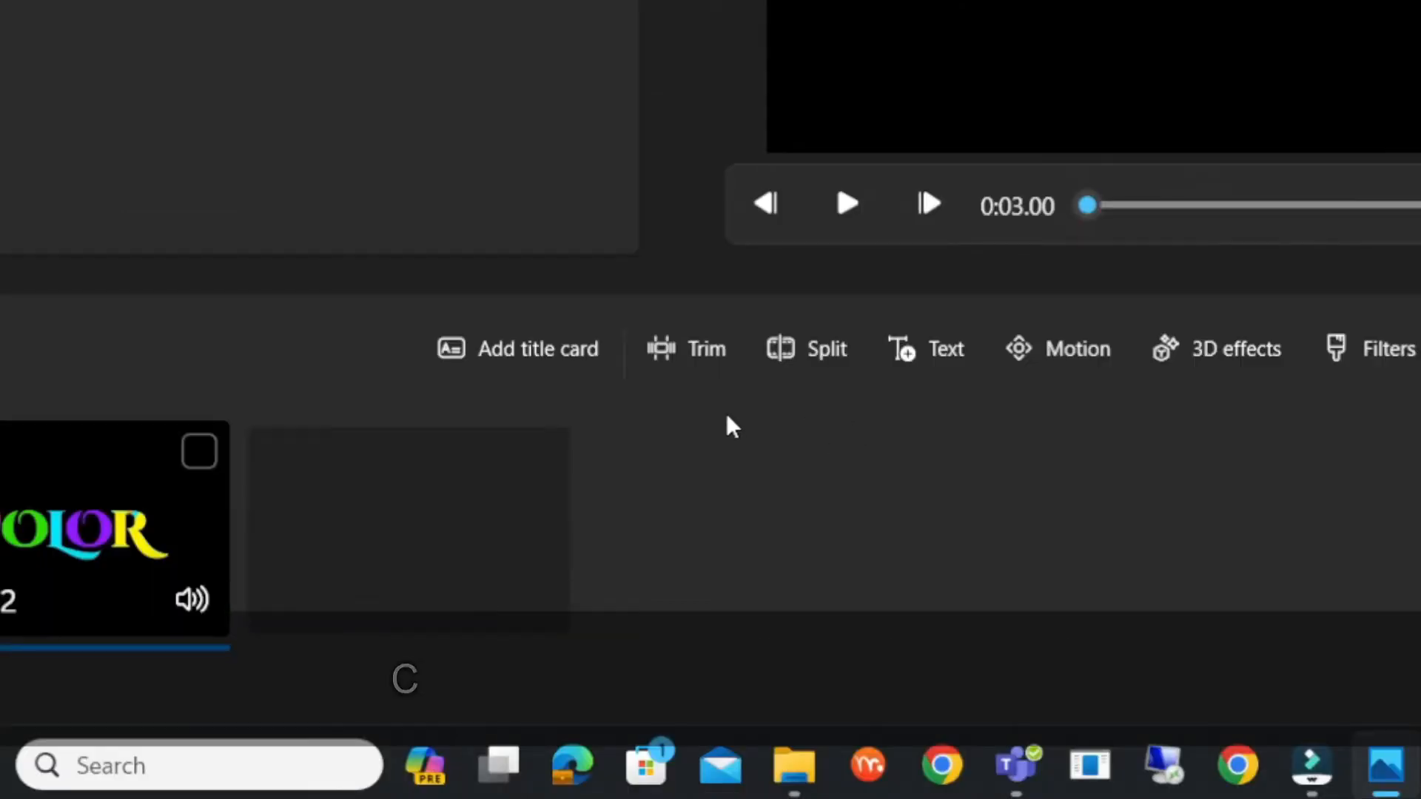
left_click(698, 357)
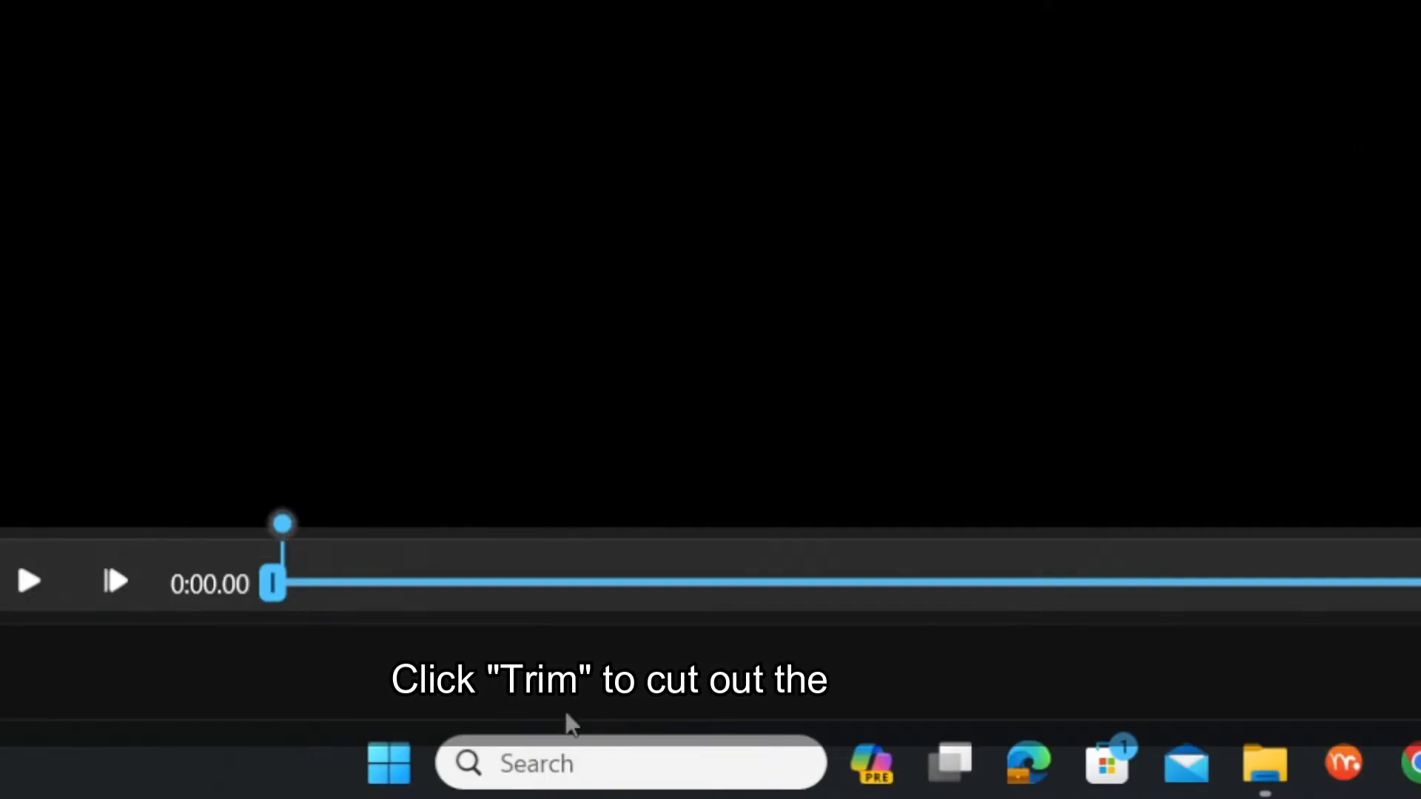
left_click_drag(270, 592, 438, 607)
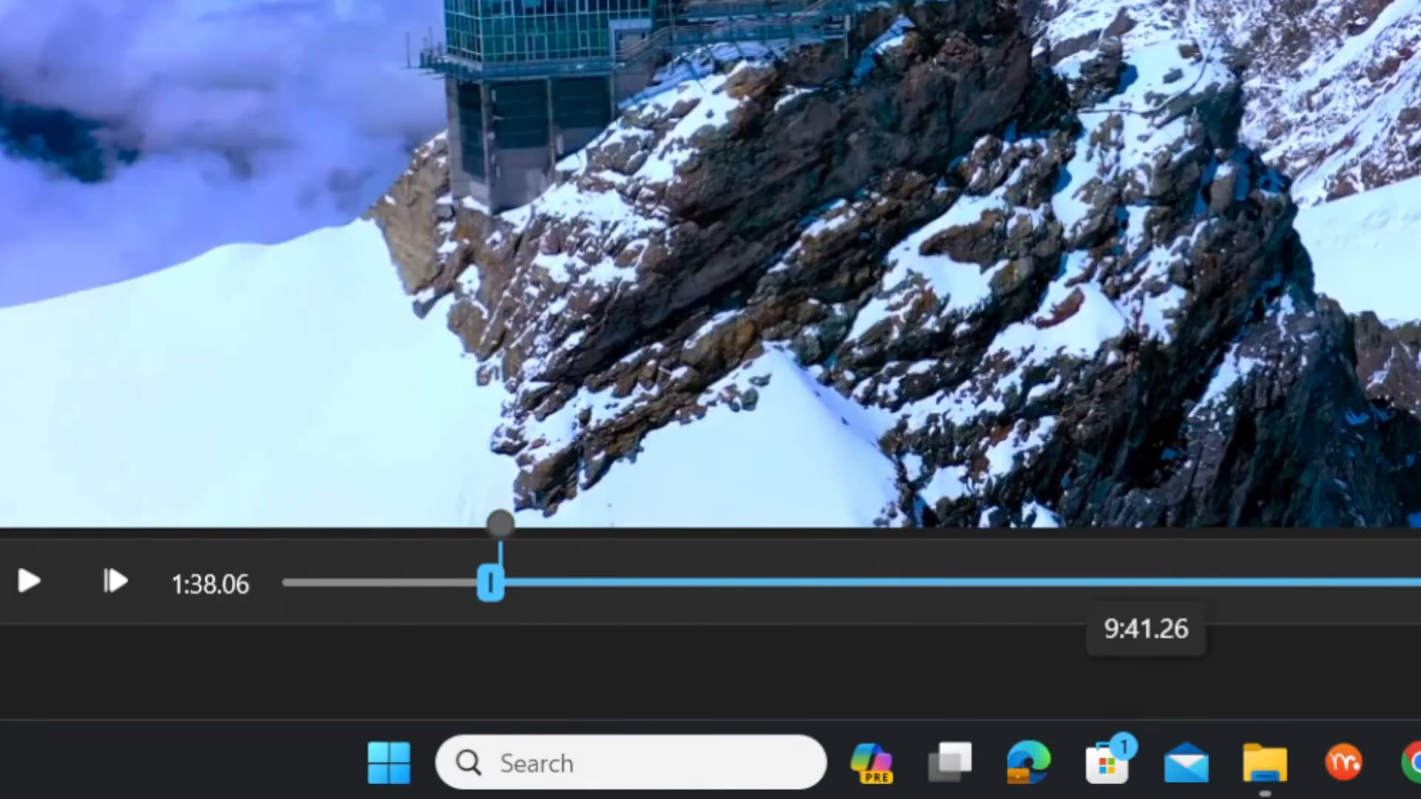
left_click_drag(1399, 597, 624, 592)
left_click(1214, 723)
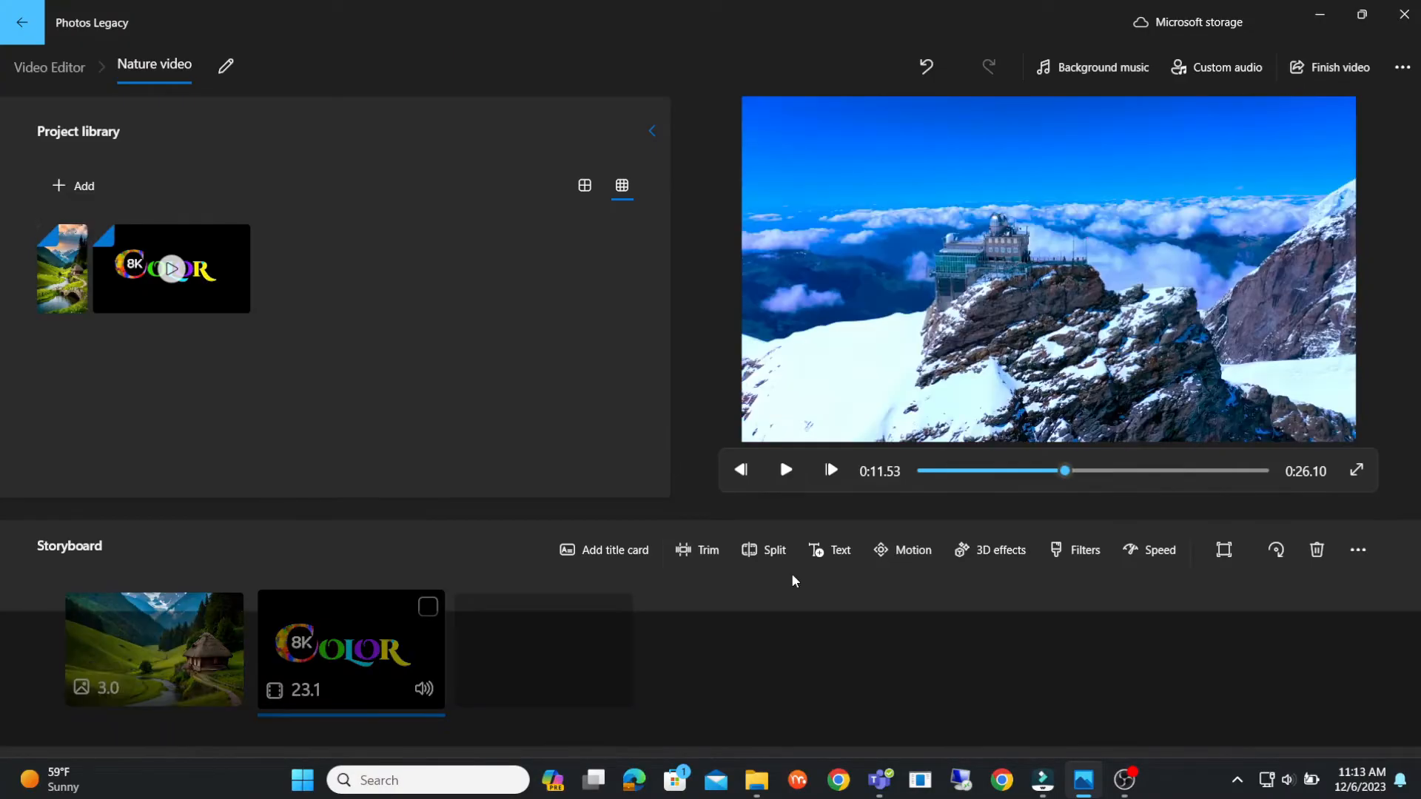
- Split the trimmed Switzerland clip in two at about 1.87 seconds
left_click(775, 550)
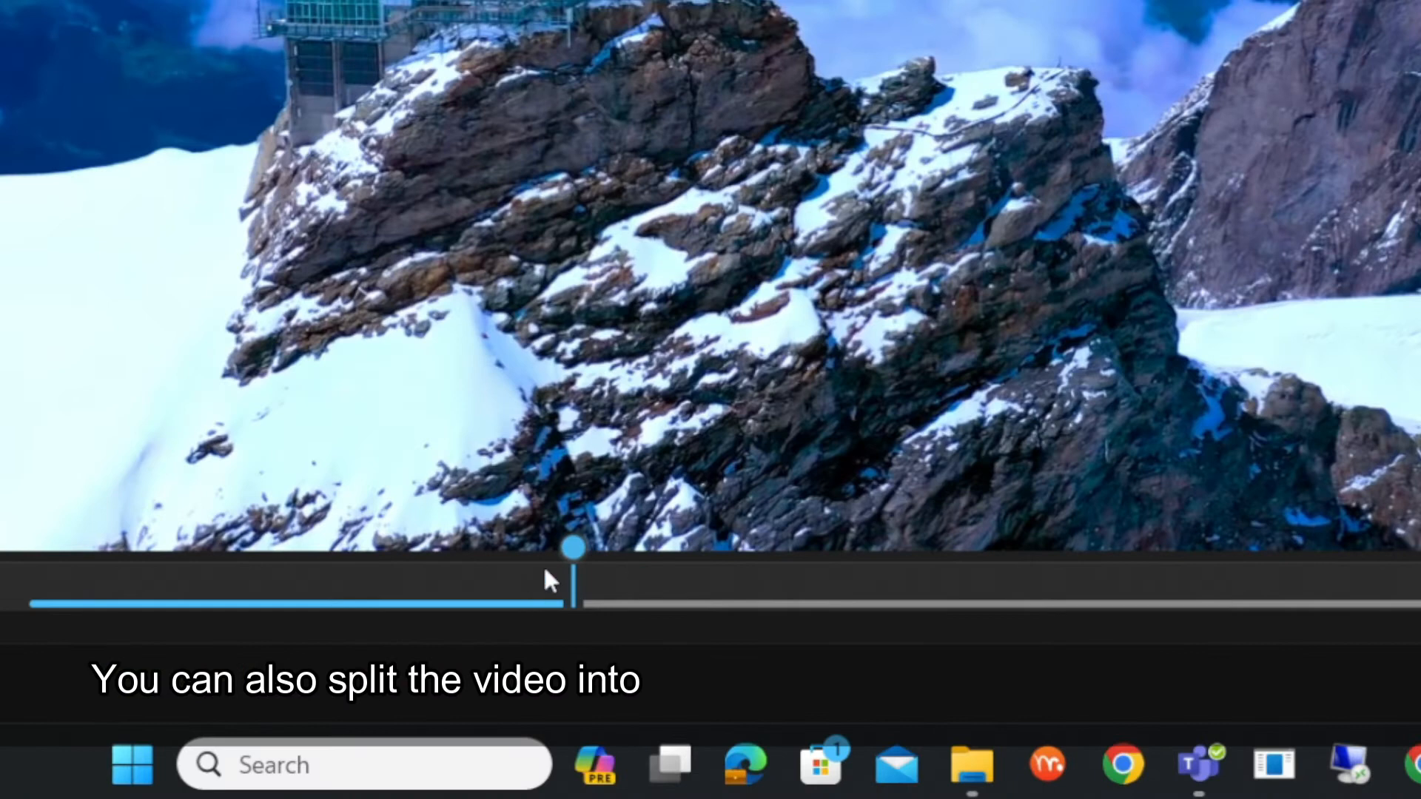
left_click_drag(574, 551, 139, 655)
left_click(917, 638)
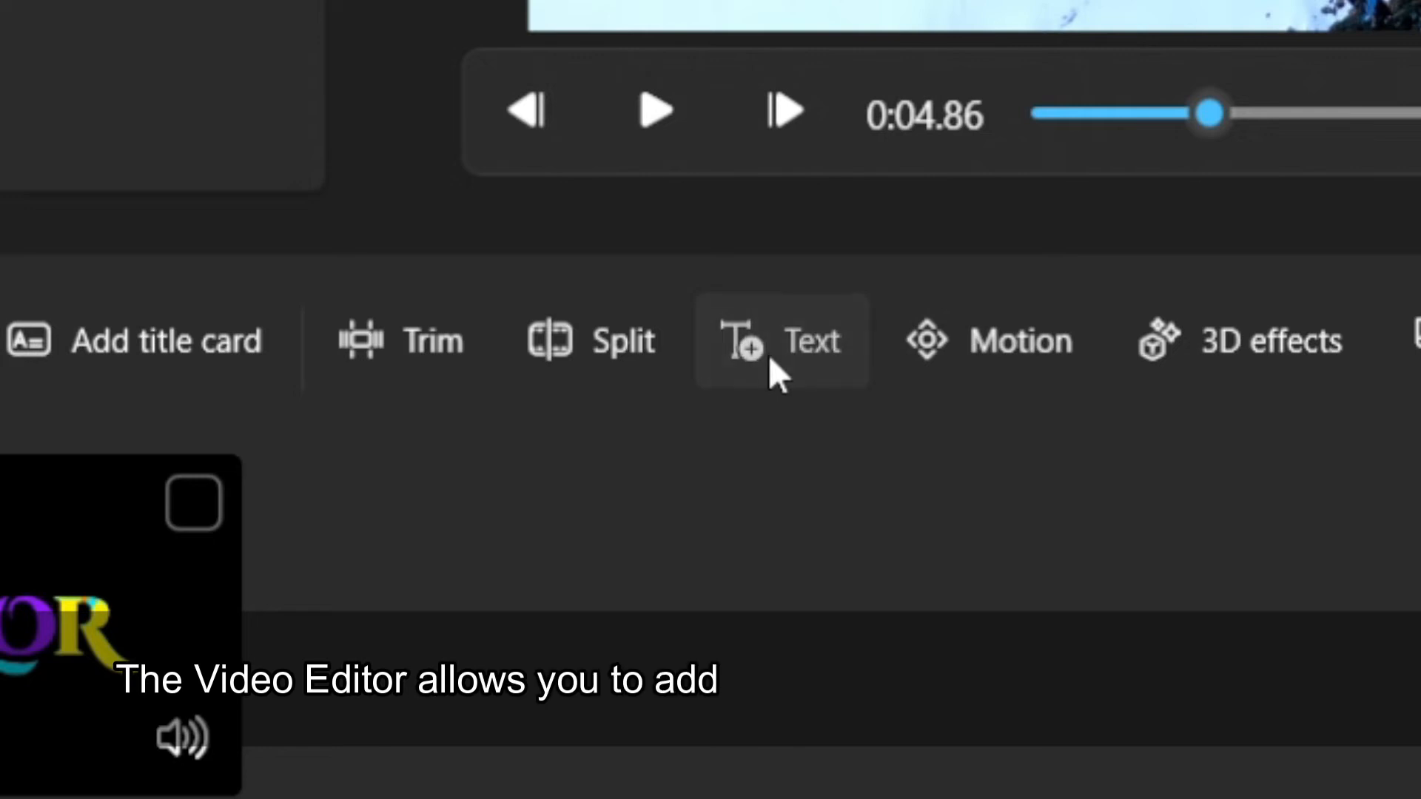
- Add the text "Snow" to the longer Switzerland clip, try several animated text styles and apply Bold
left_click(768, 354)
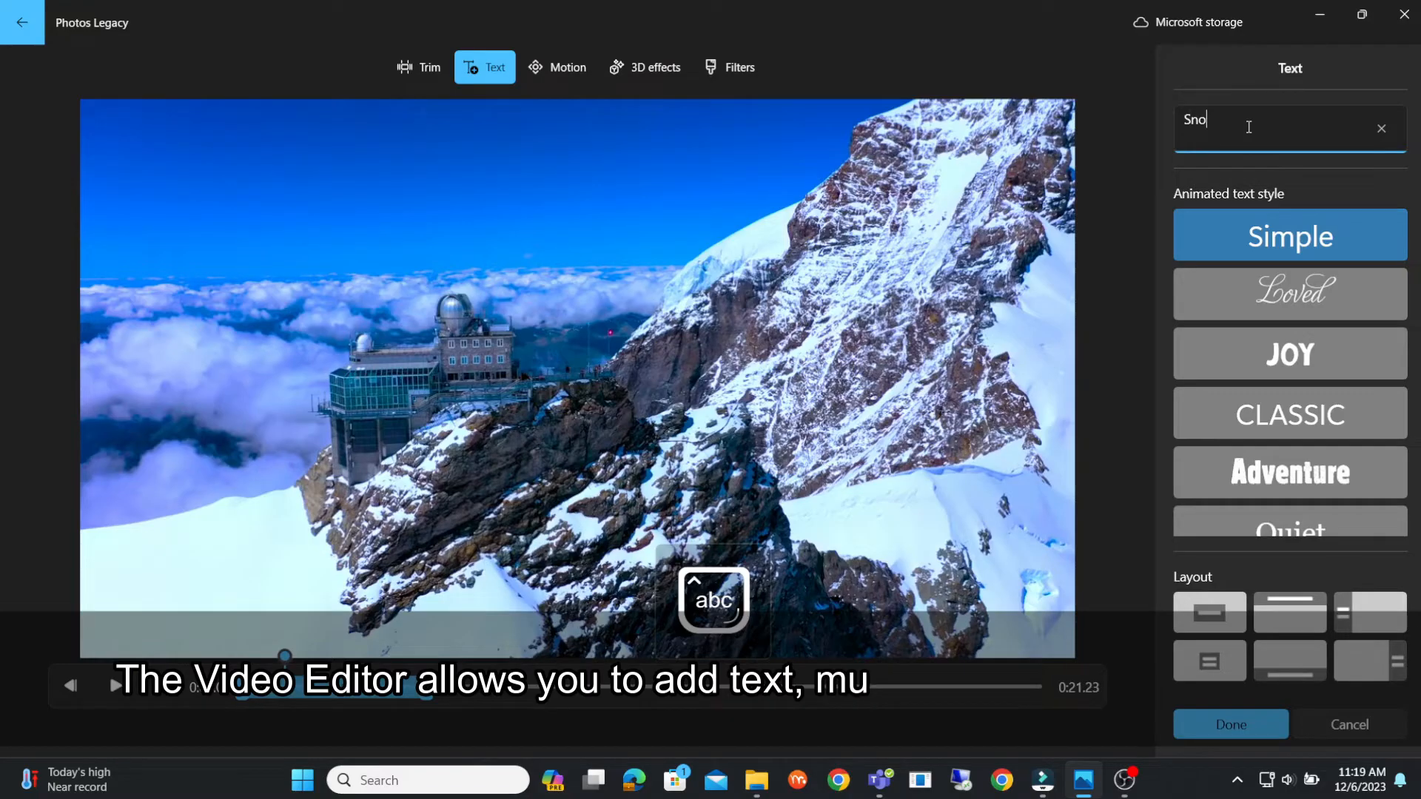
type("w")
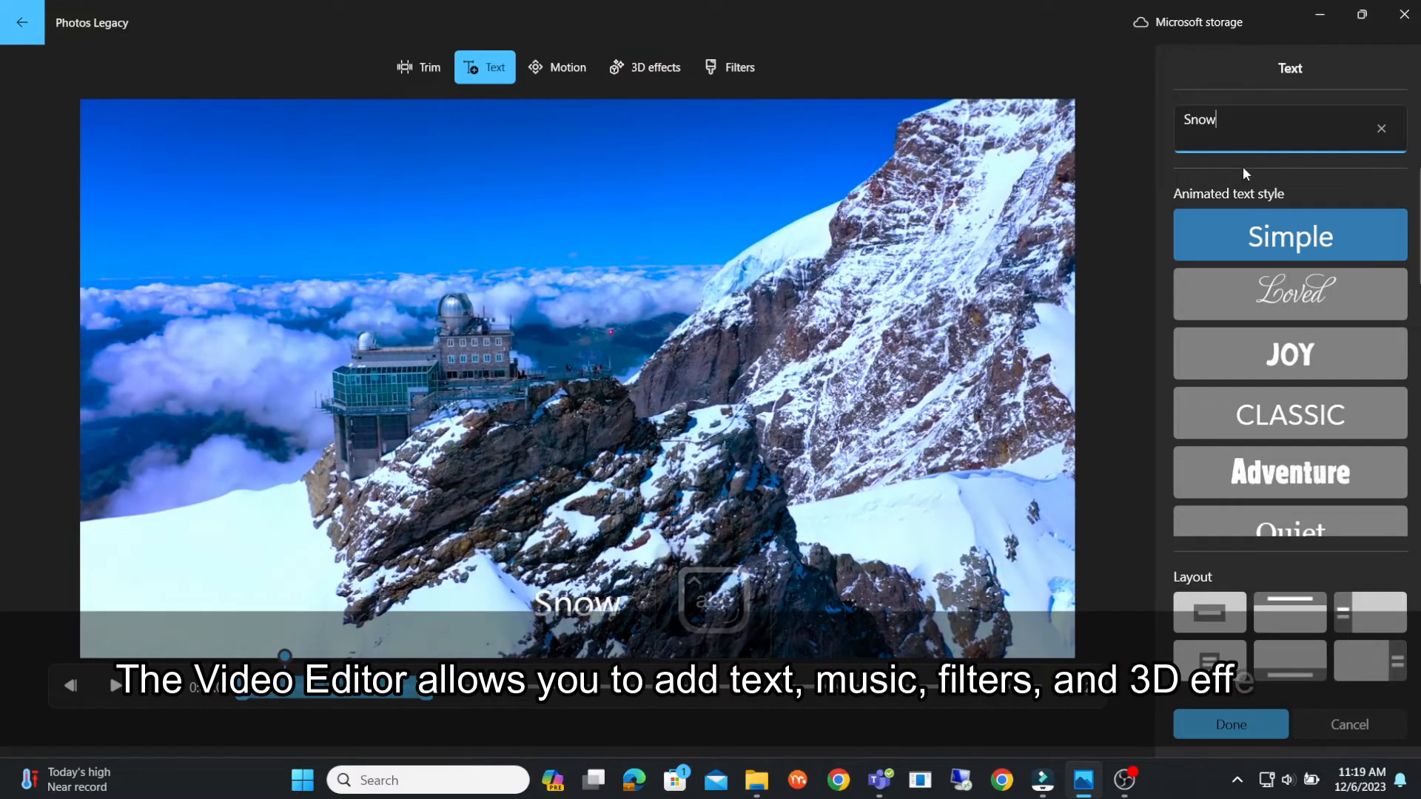
left_click(1284, 294)
left_click(1279, 342)
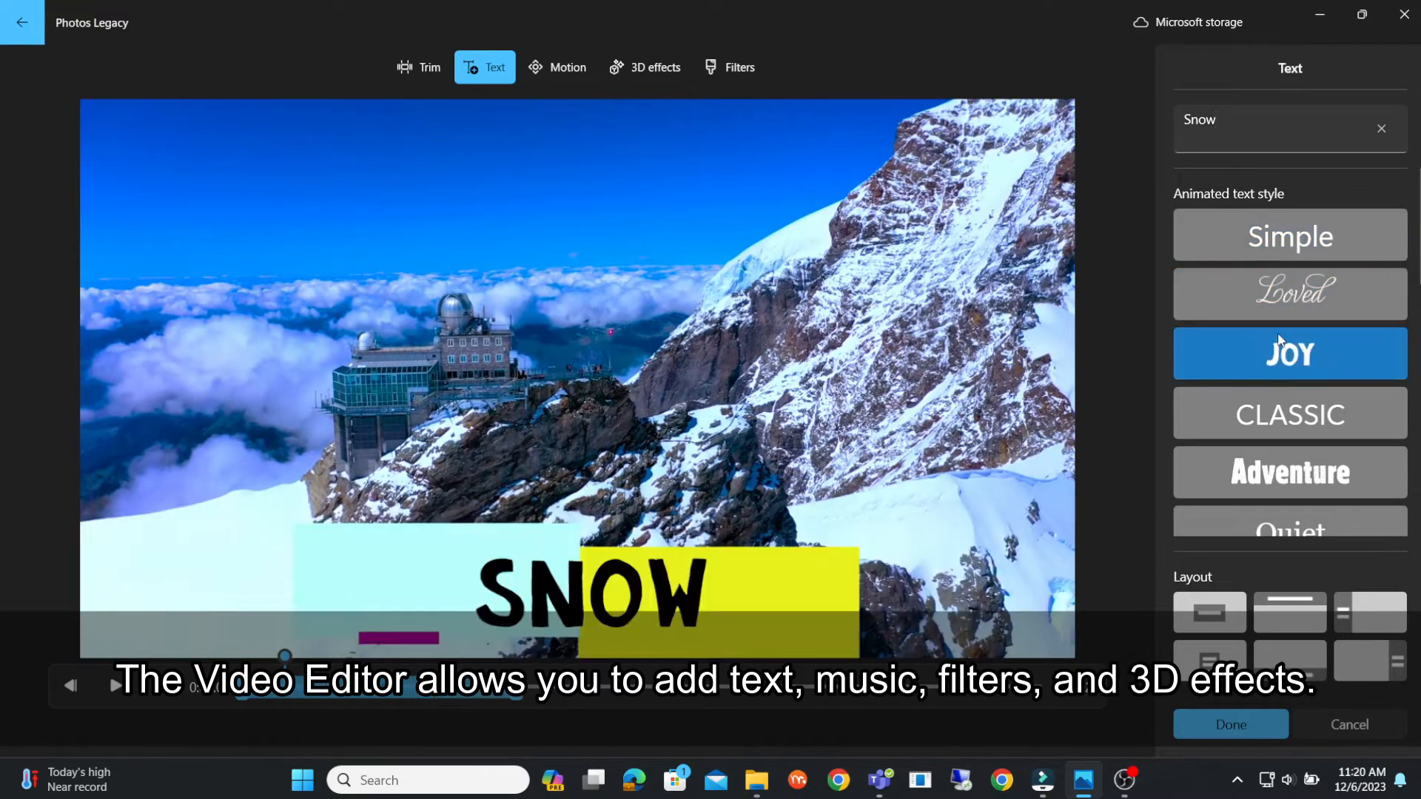
left_click(1287, 406)
left_click(1293, 468)
scroll(1291, 444, "down", 1)
left_click(1292, 437)
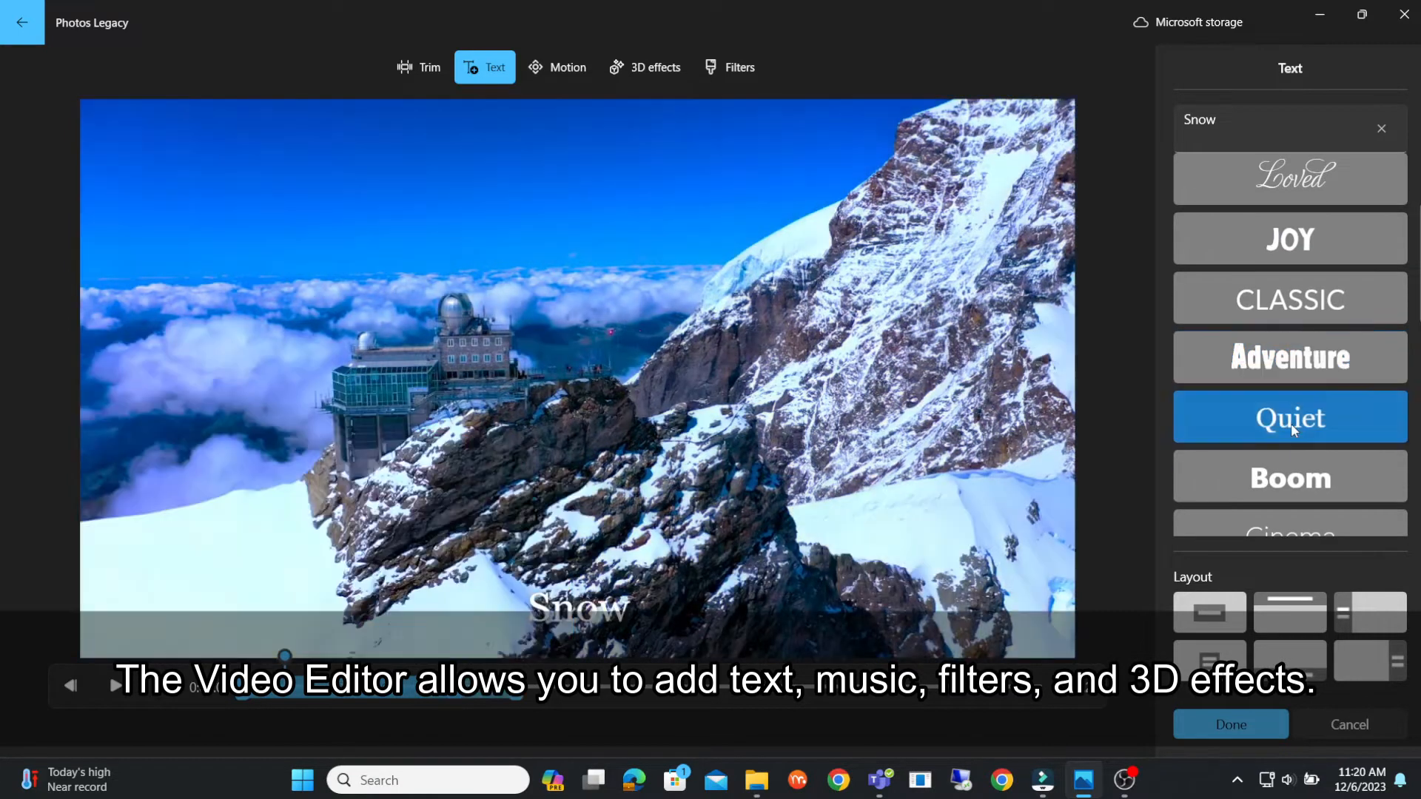
scroll(1291, 436, "down", 1)
left_click(1291, 422)
left_click(1291, 481)
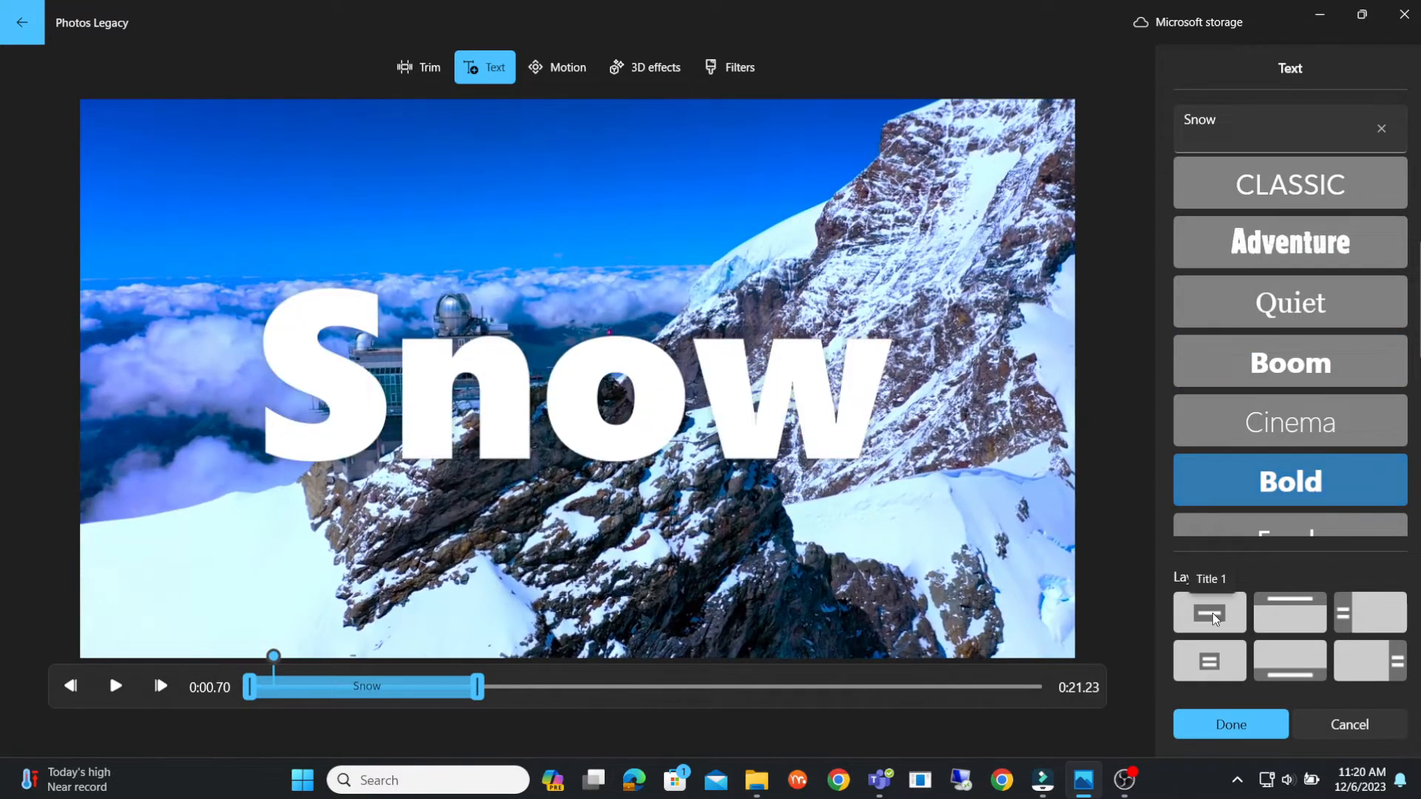
left_click(1208, 721)
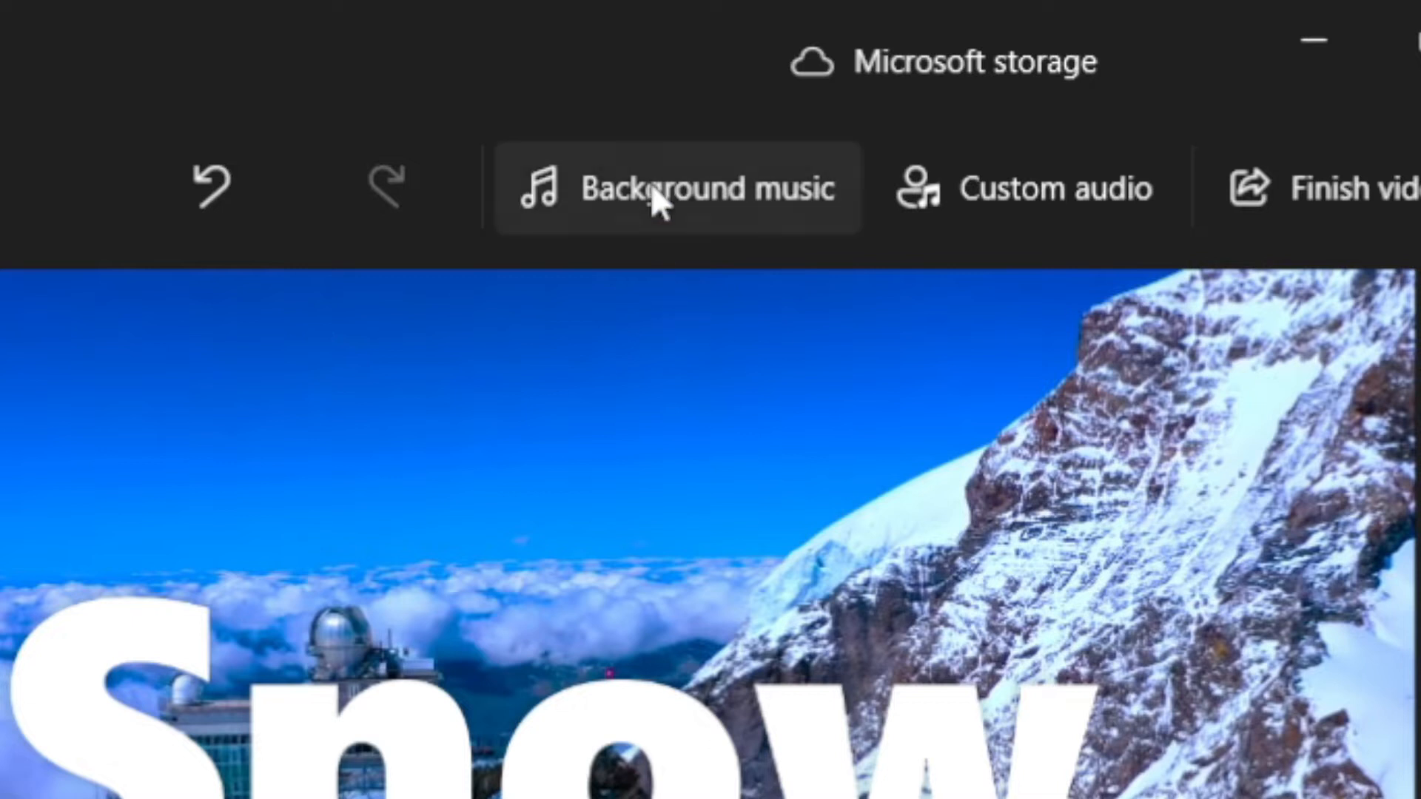
- Add the Neon Night track as the video's background music
left_click(629, 202)
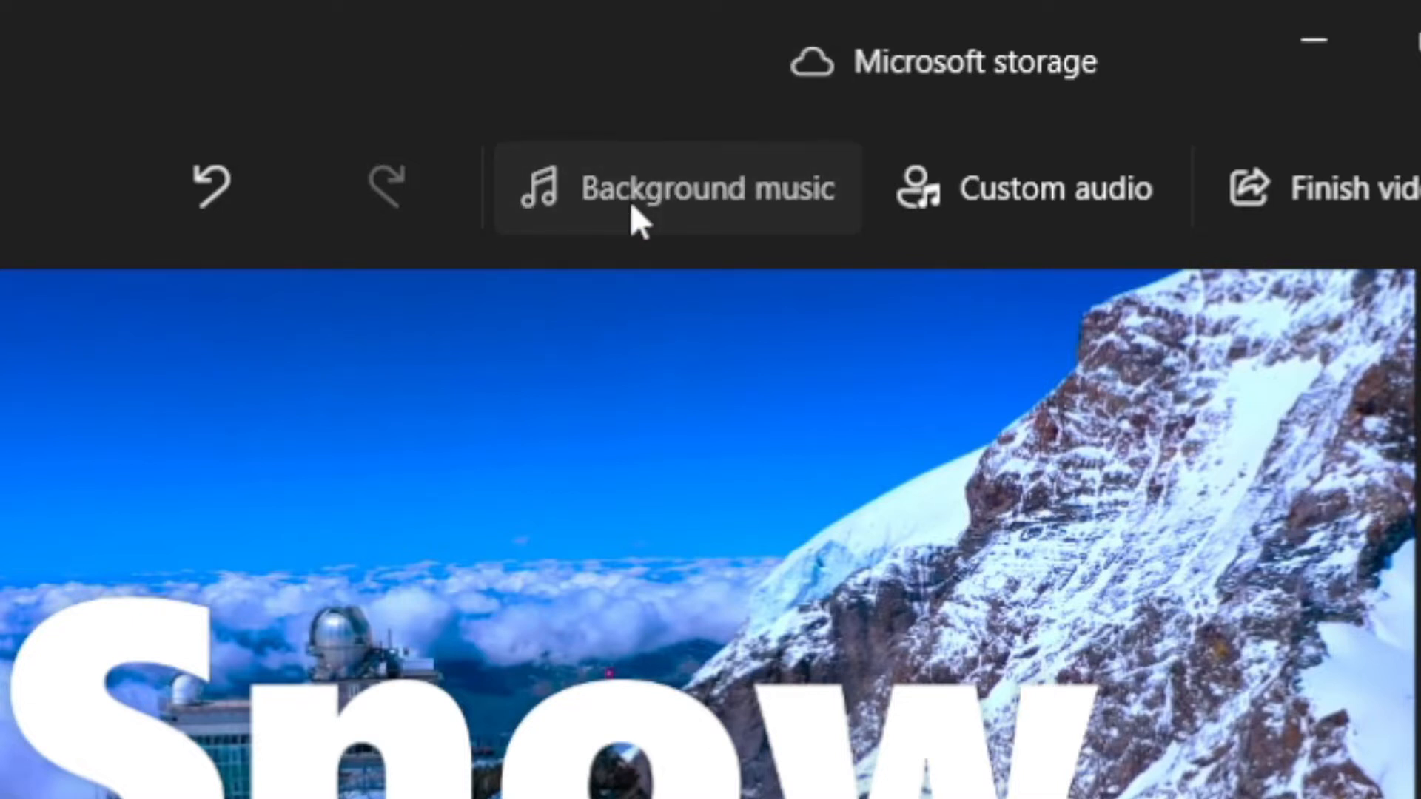
scroll(607, 318, "down", 1)
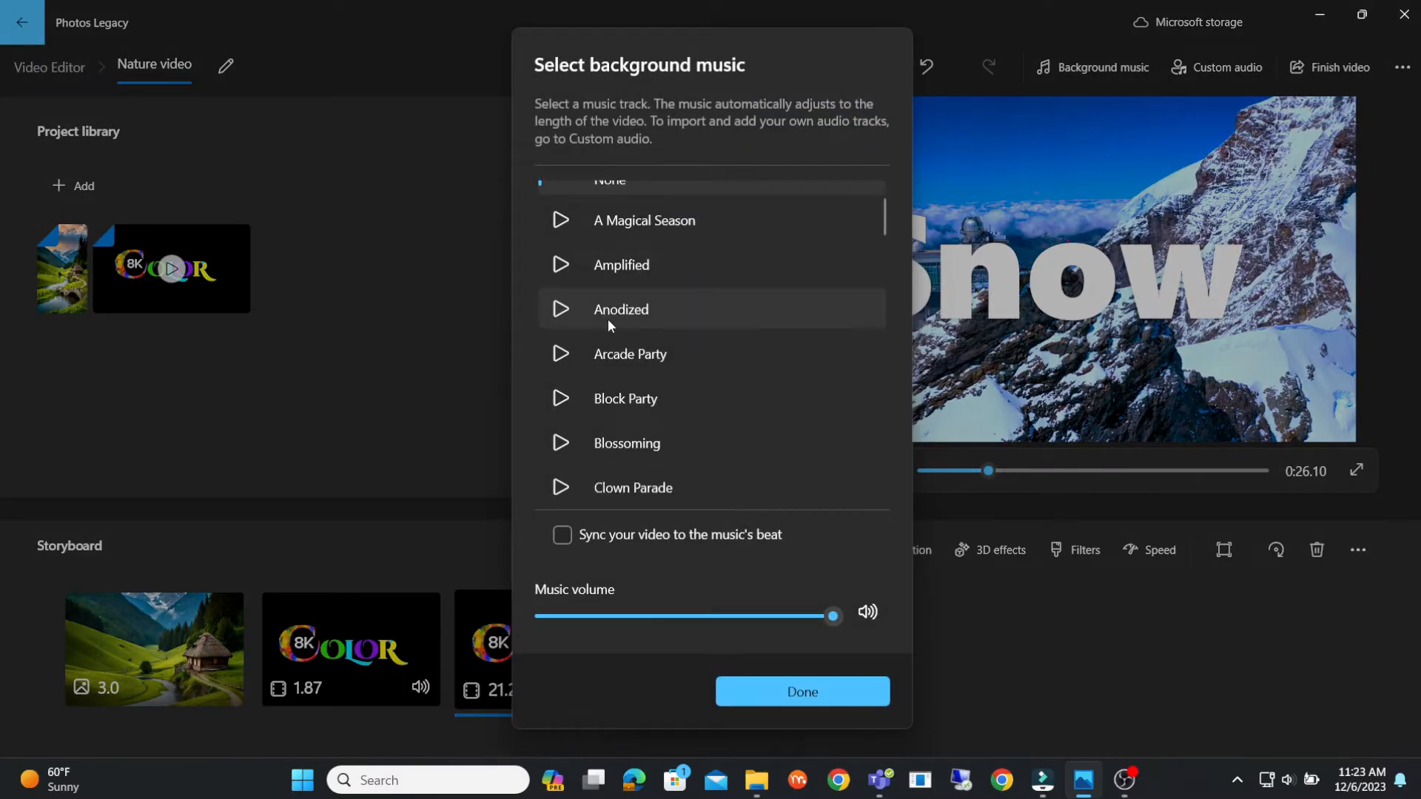
scroll(607, 318, "down", 6)
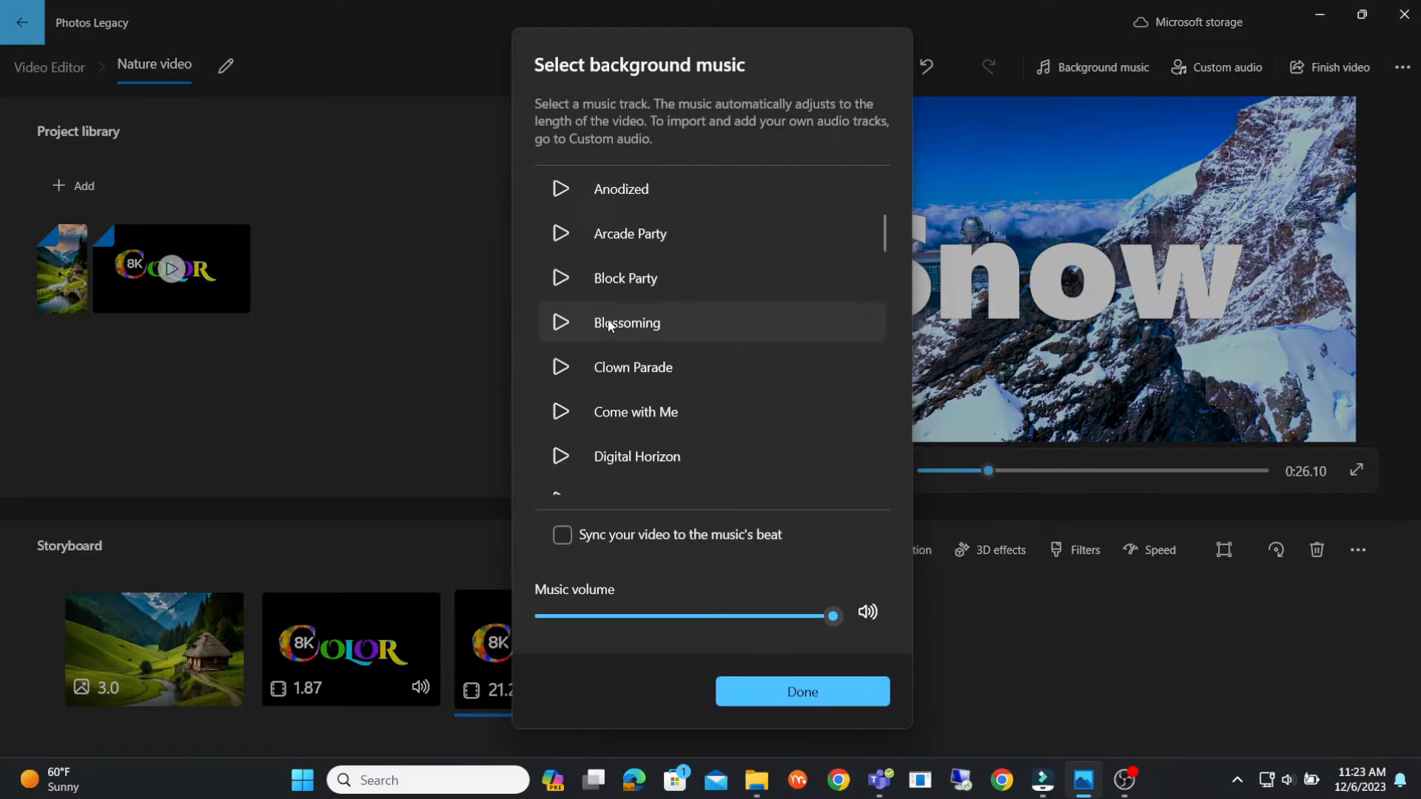
scroll(607, 318, "down", 5)
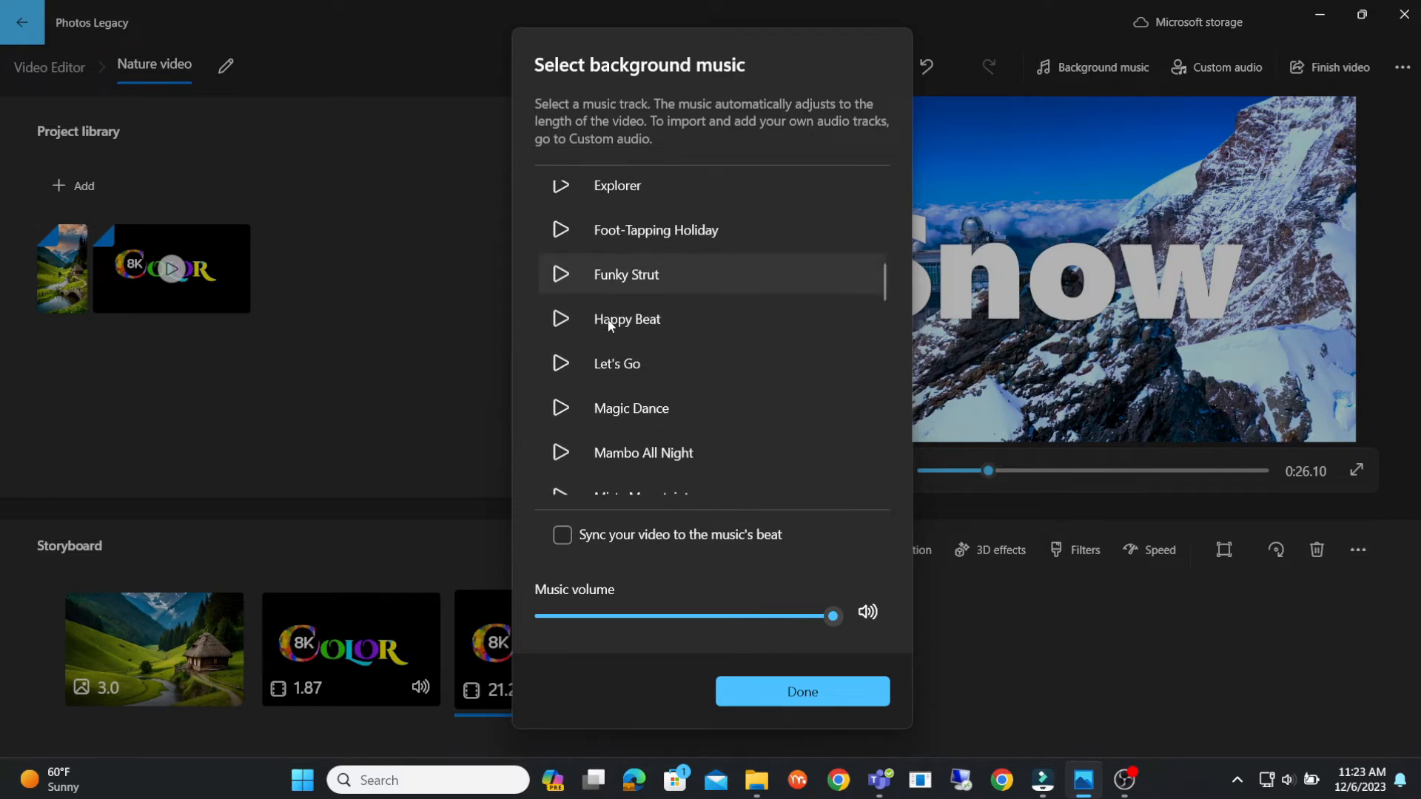
left_click(675, 474)
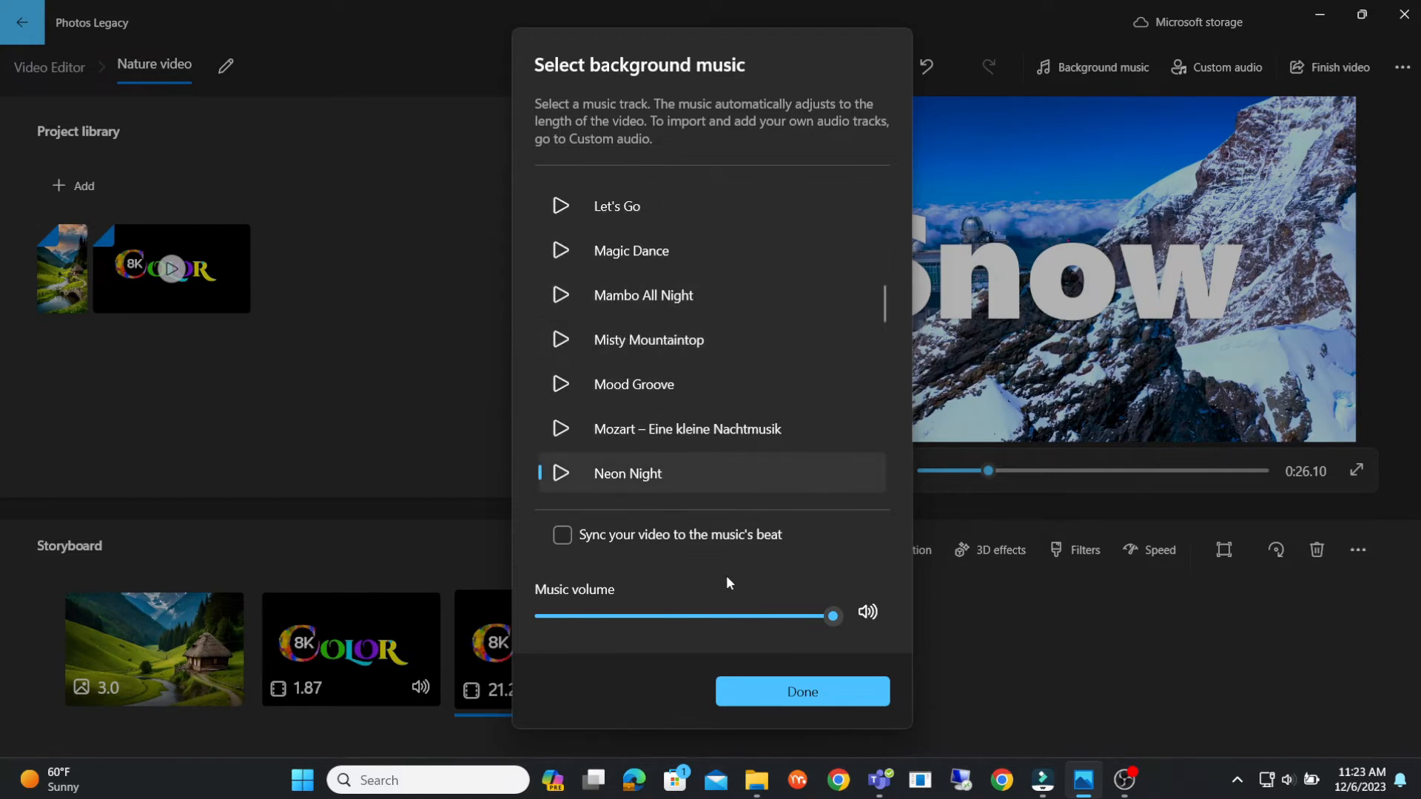
left_click(805, 702)
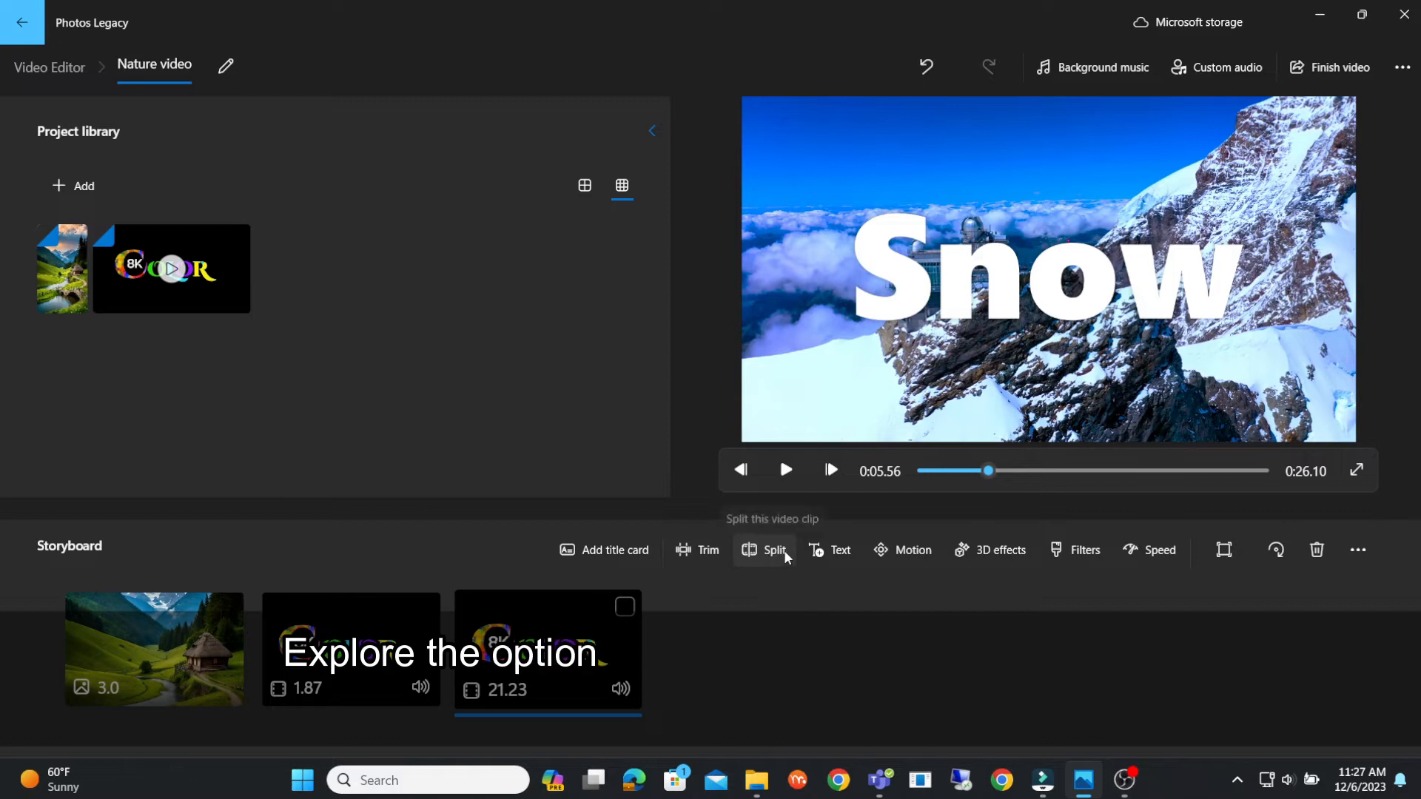
- Try motion effects on the "Snow" clip, including Zoom out left, Zoom in right, Zoom out right and Pan right, and preview the movement
left_click(897, 550)
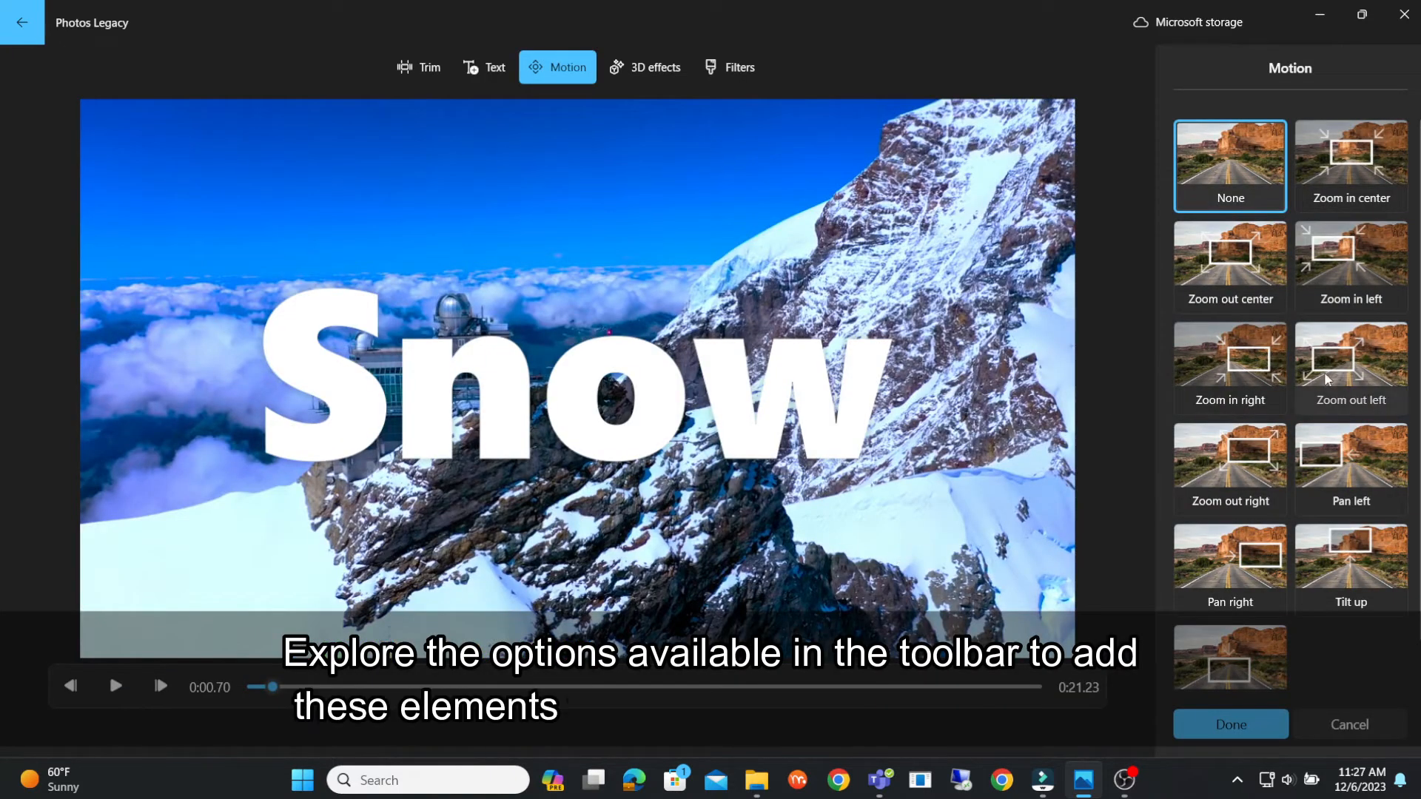
left_click(1351, 368)
left_click(115, 688)
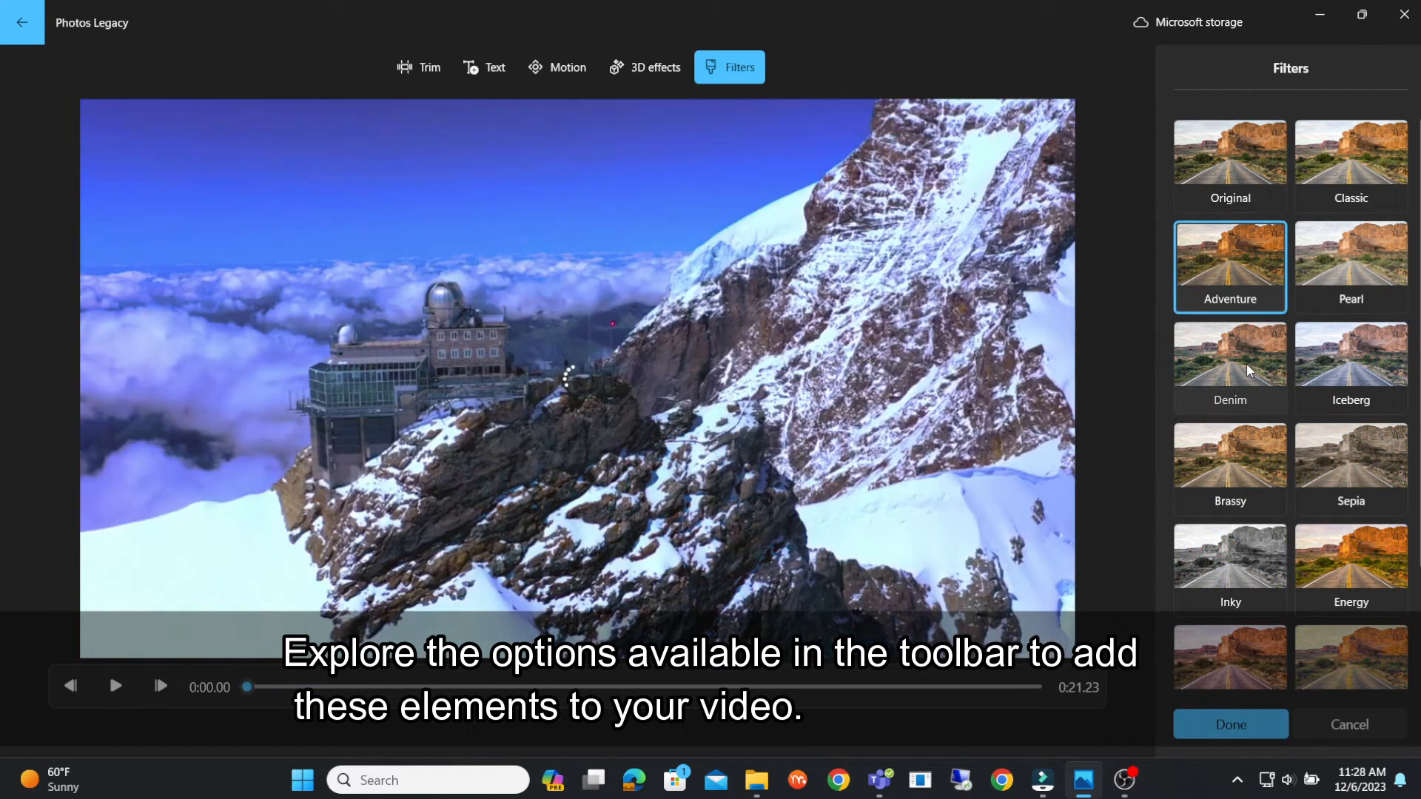
left_click(1250, 370)
left_click(1233, 459)
left_click(1232, 559)
scroll(1263, 620, "down", 2)
left_click(1262, 620)
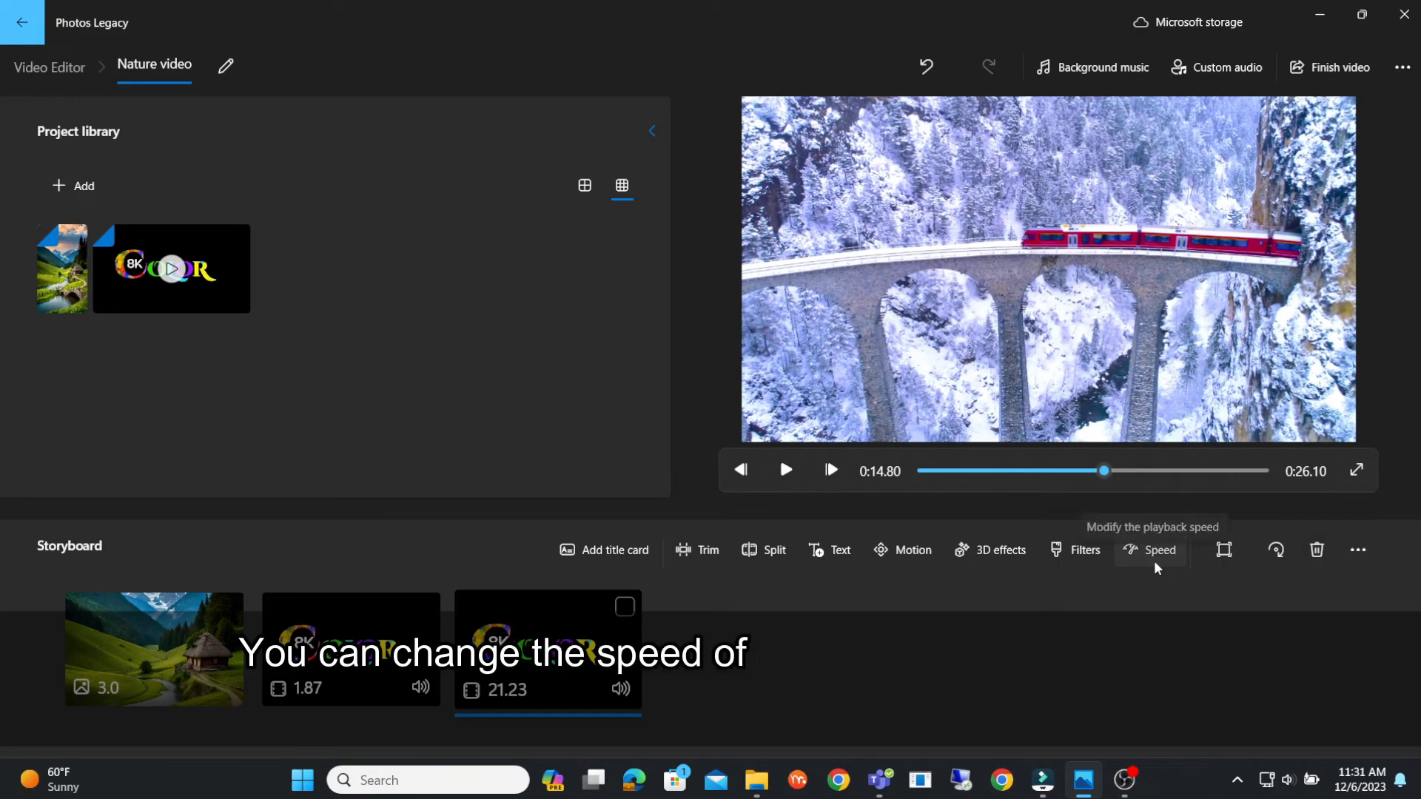
- Adjust the "Snow" clip's speed, trying 2x and 0.06x, and play back the video
left_click(1158, 566)
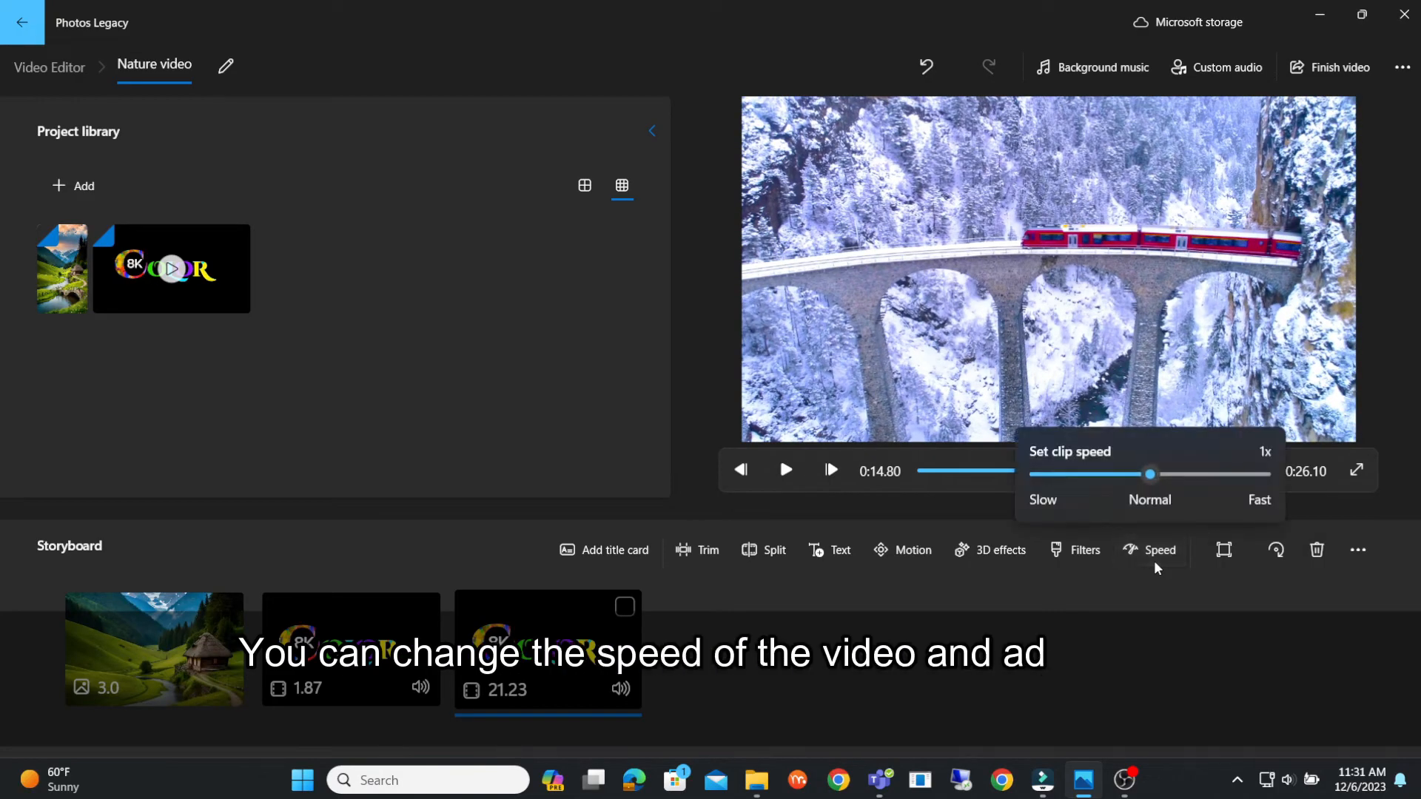
left_click(1193, 477)
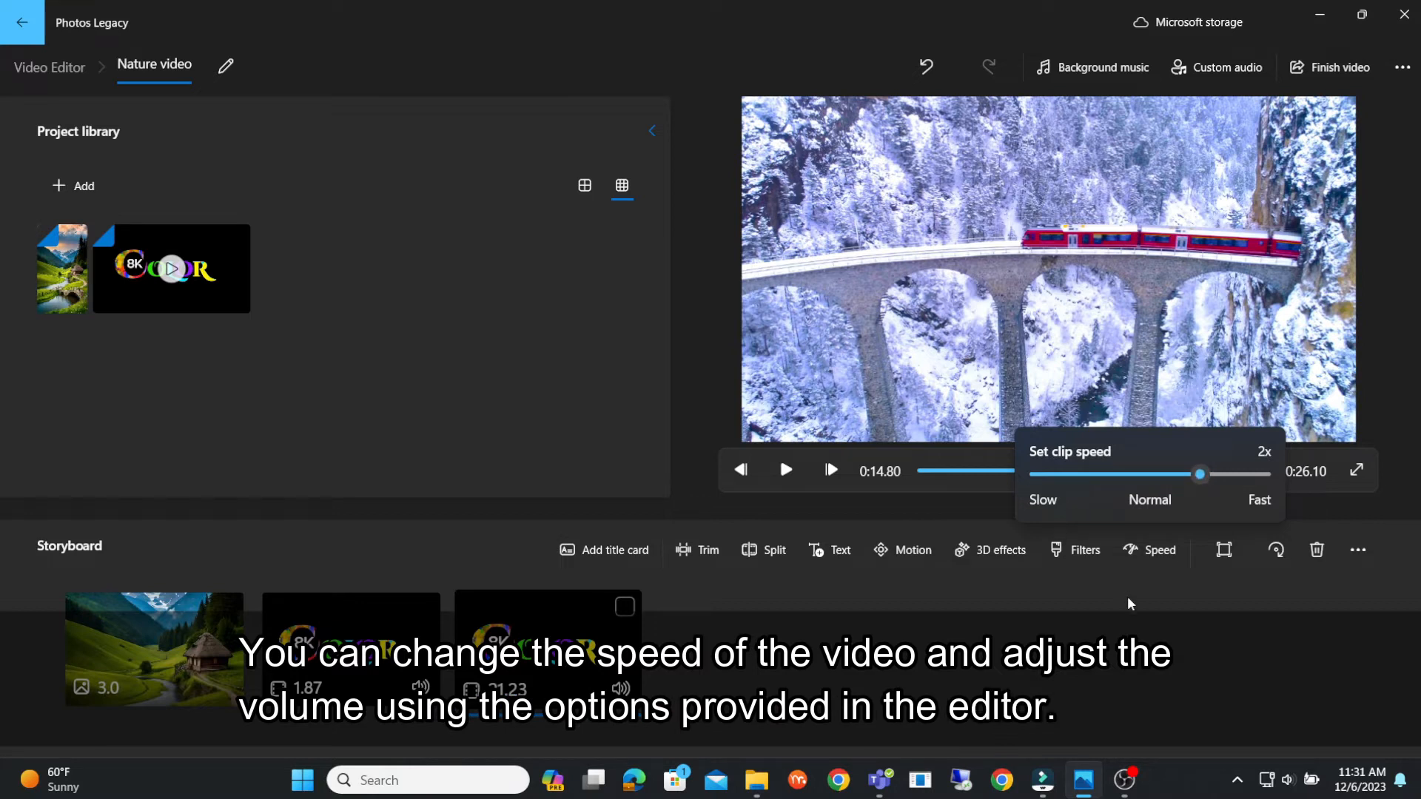
left_click(786, 470)
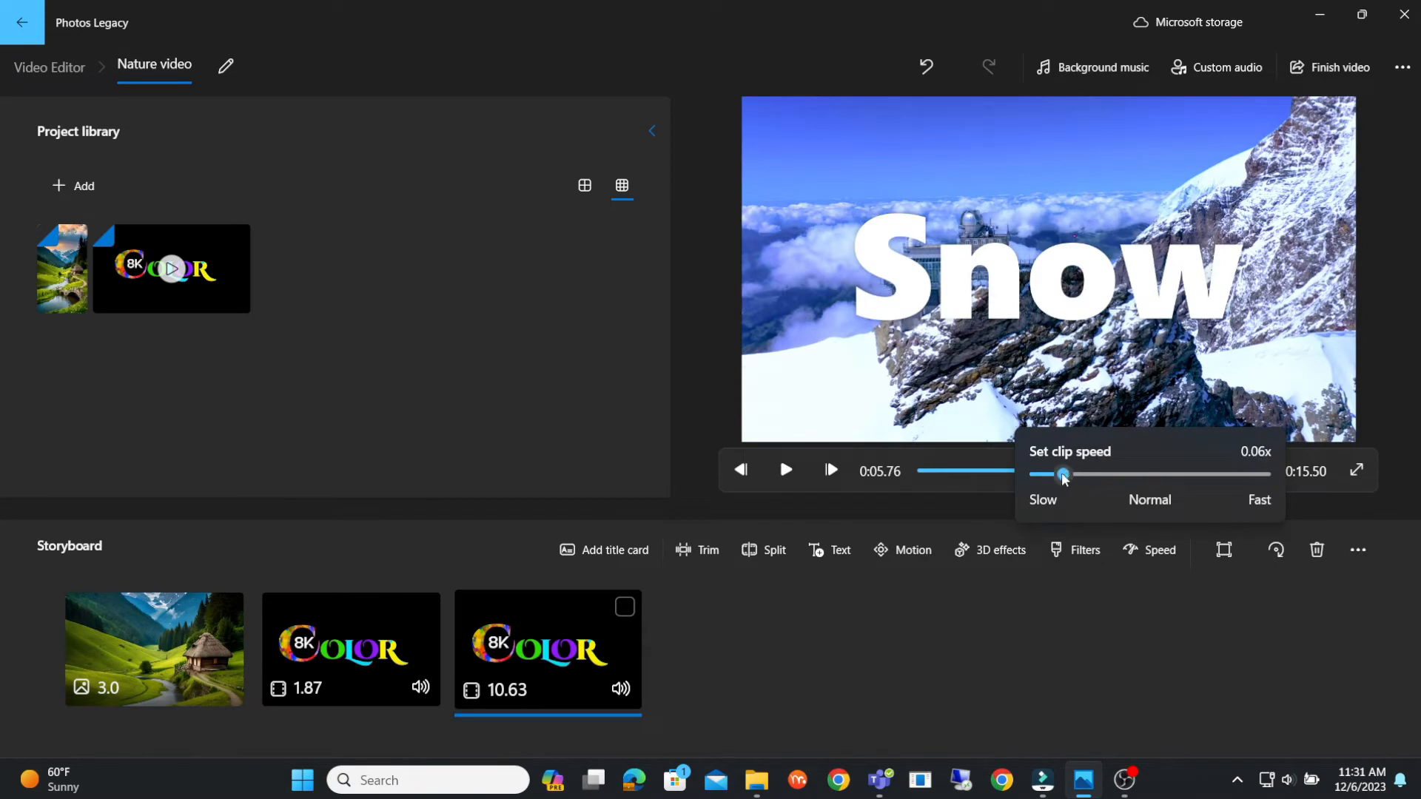
left_click(785, 471)
left_click(1031, 471)
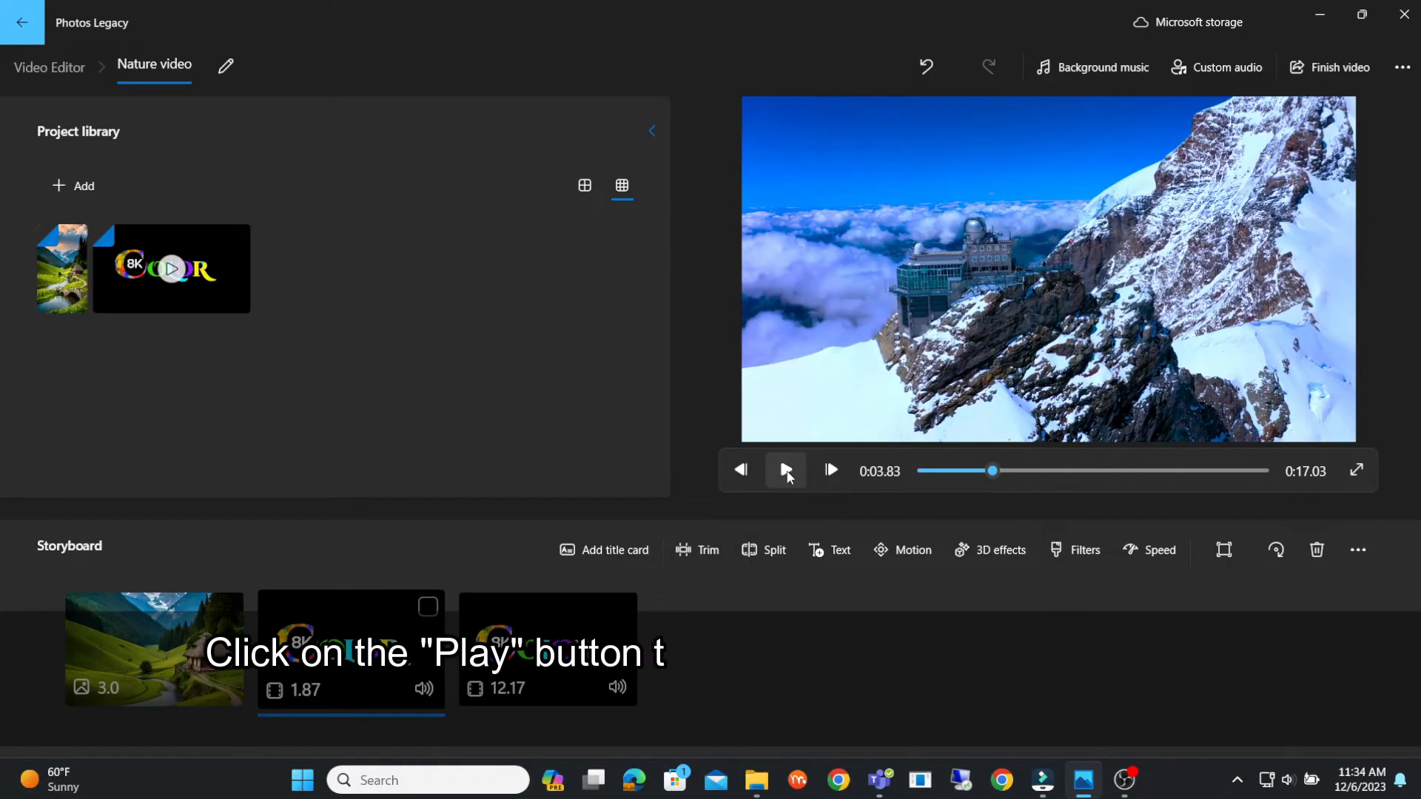
left_click(785, 471)
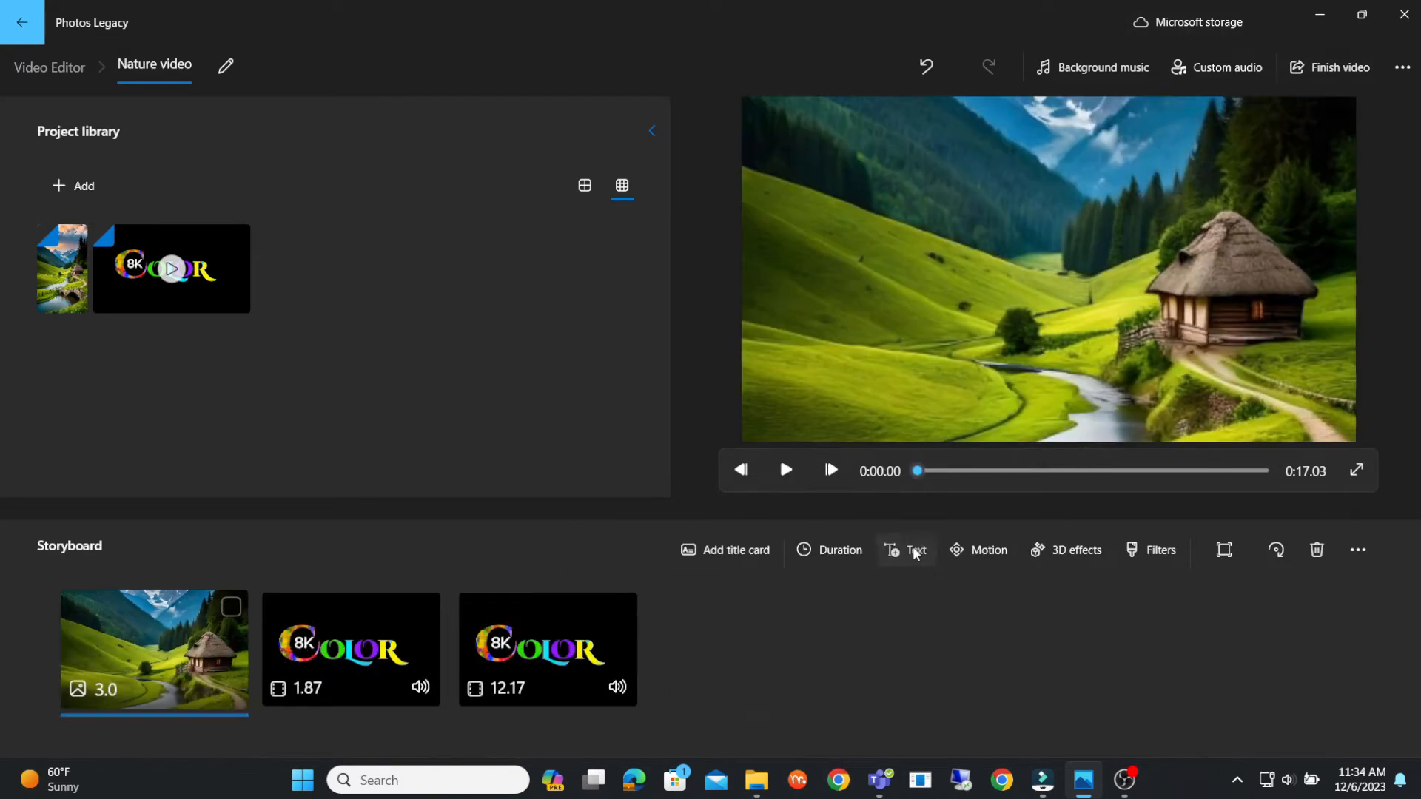
- Add the text "Nature" to the opening valley photo in the Adventure animated text style
left_click(914, 552)
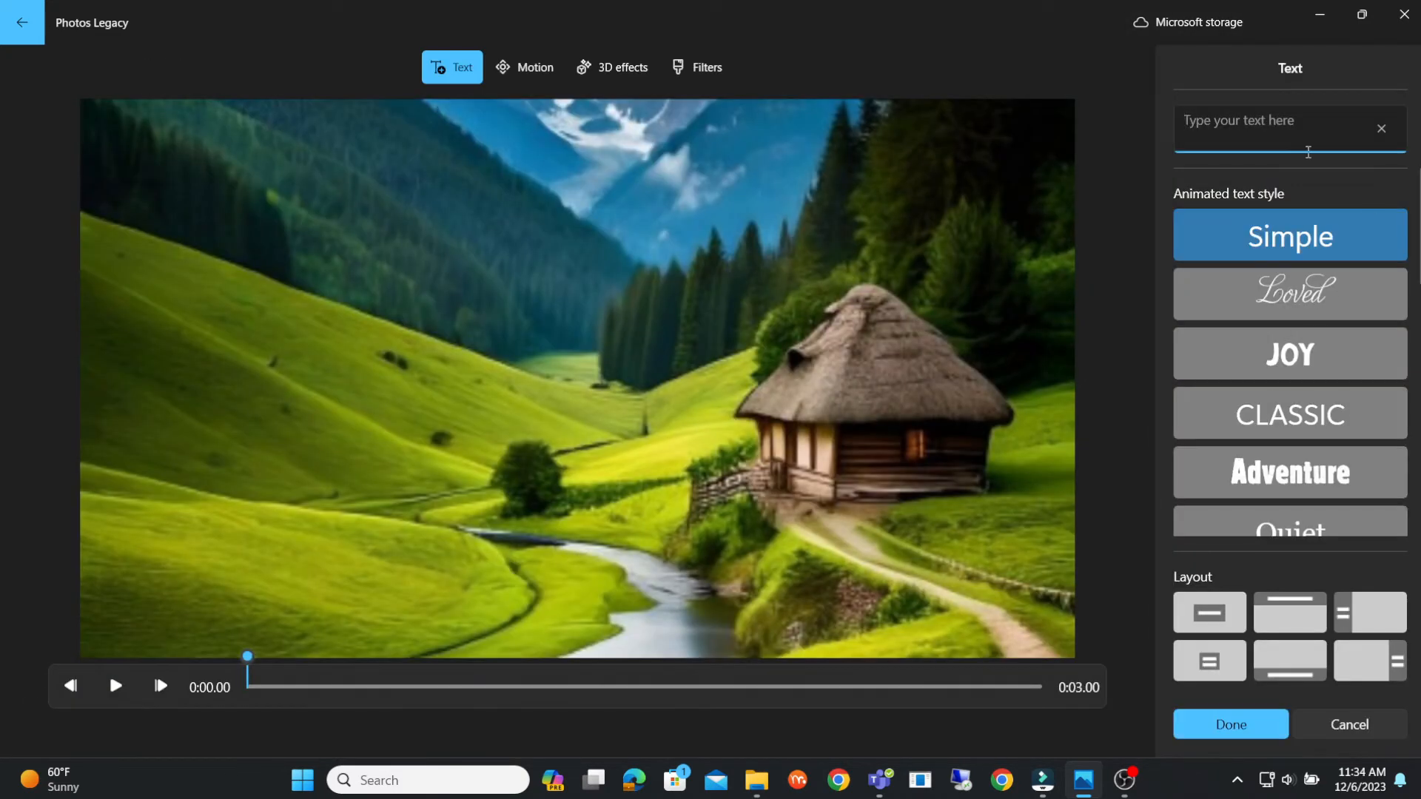
type("Nature")
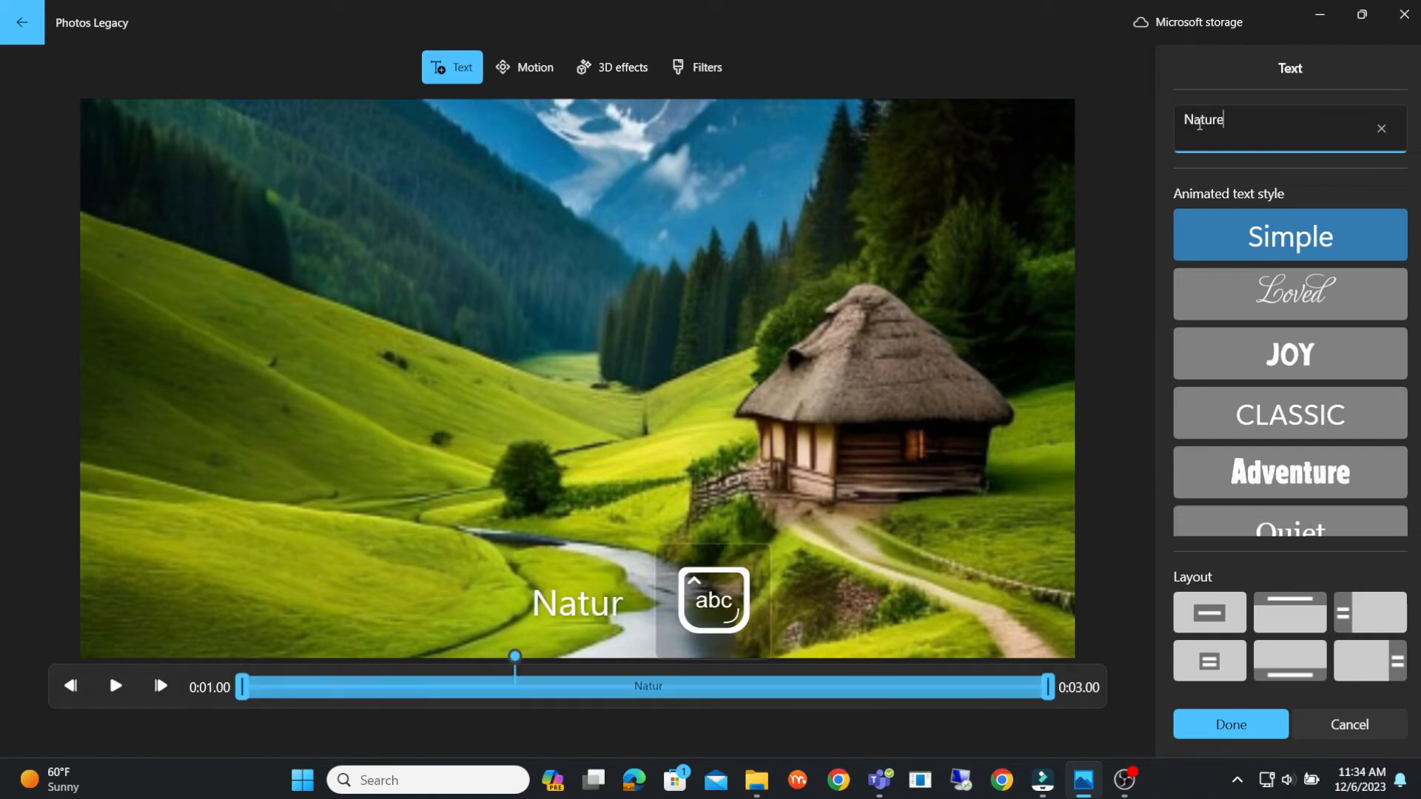
left_click(1290, 413)
left_click(1290, 473)
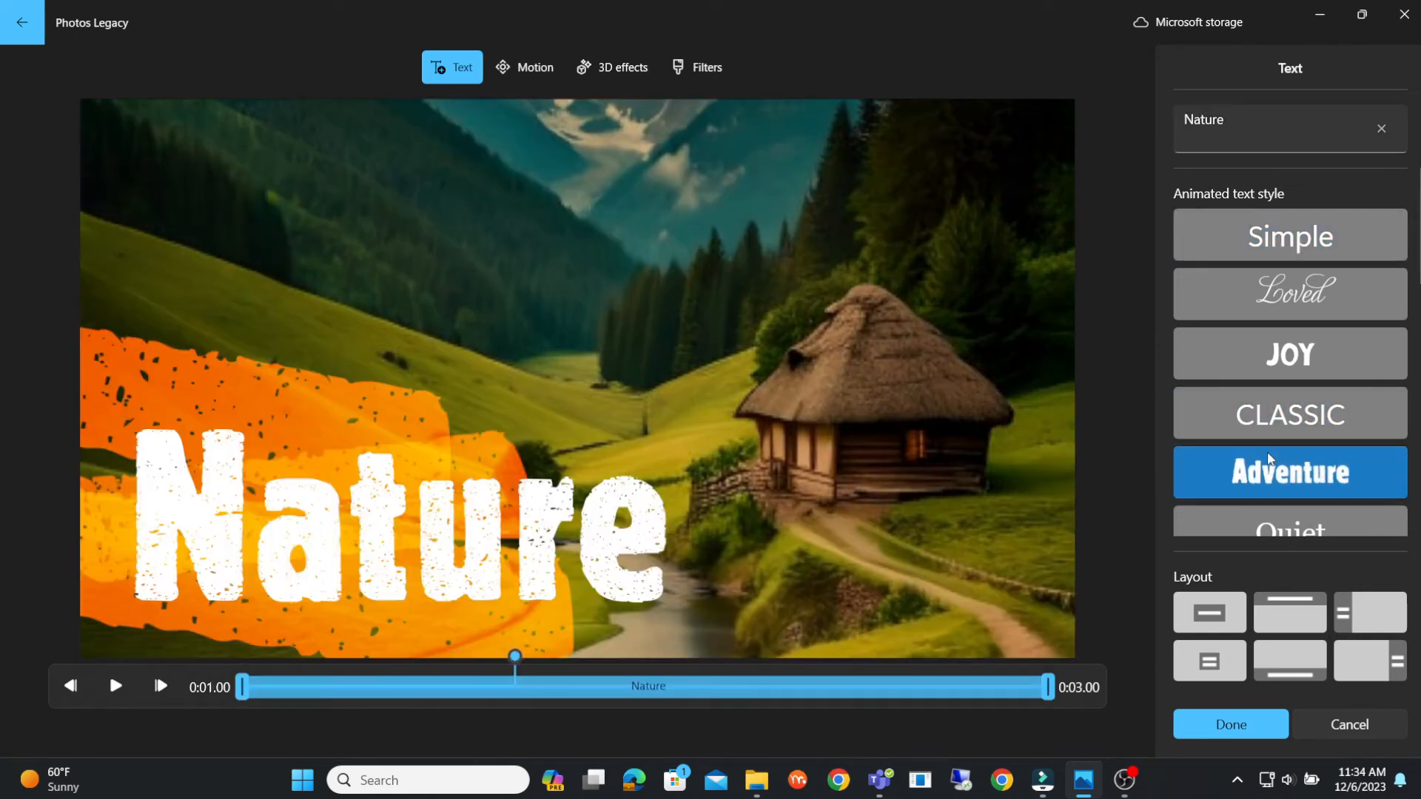
left_click(1230, 724)
- Play back the edited video, pause it and move the playhead close to the end, at 0:16.20
left_click(786, 470)
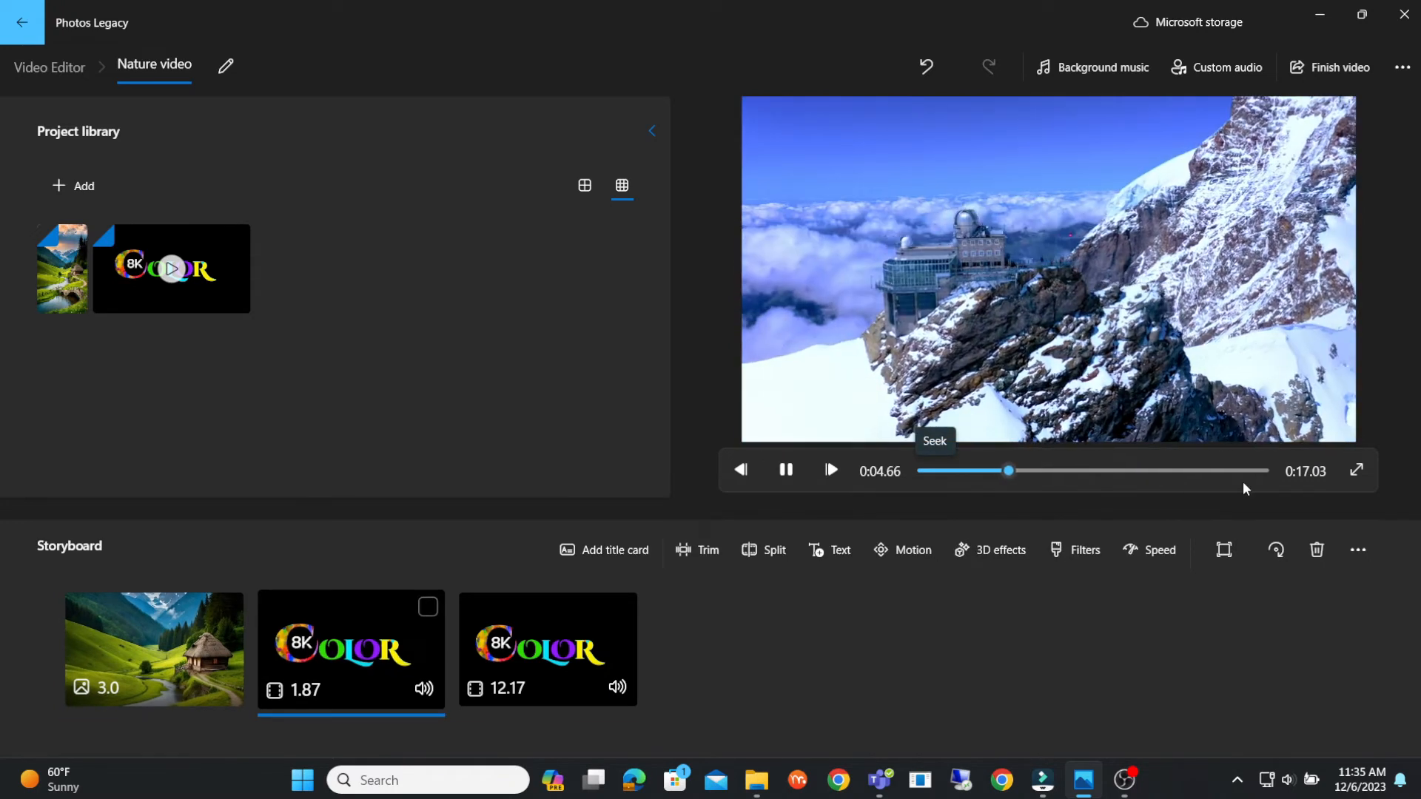
left_click(789, 475)
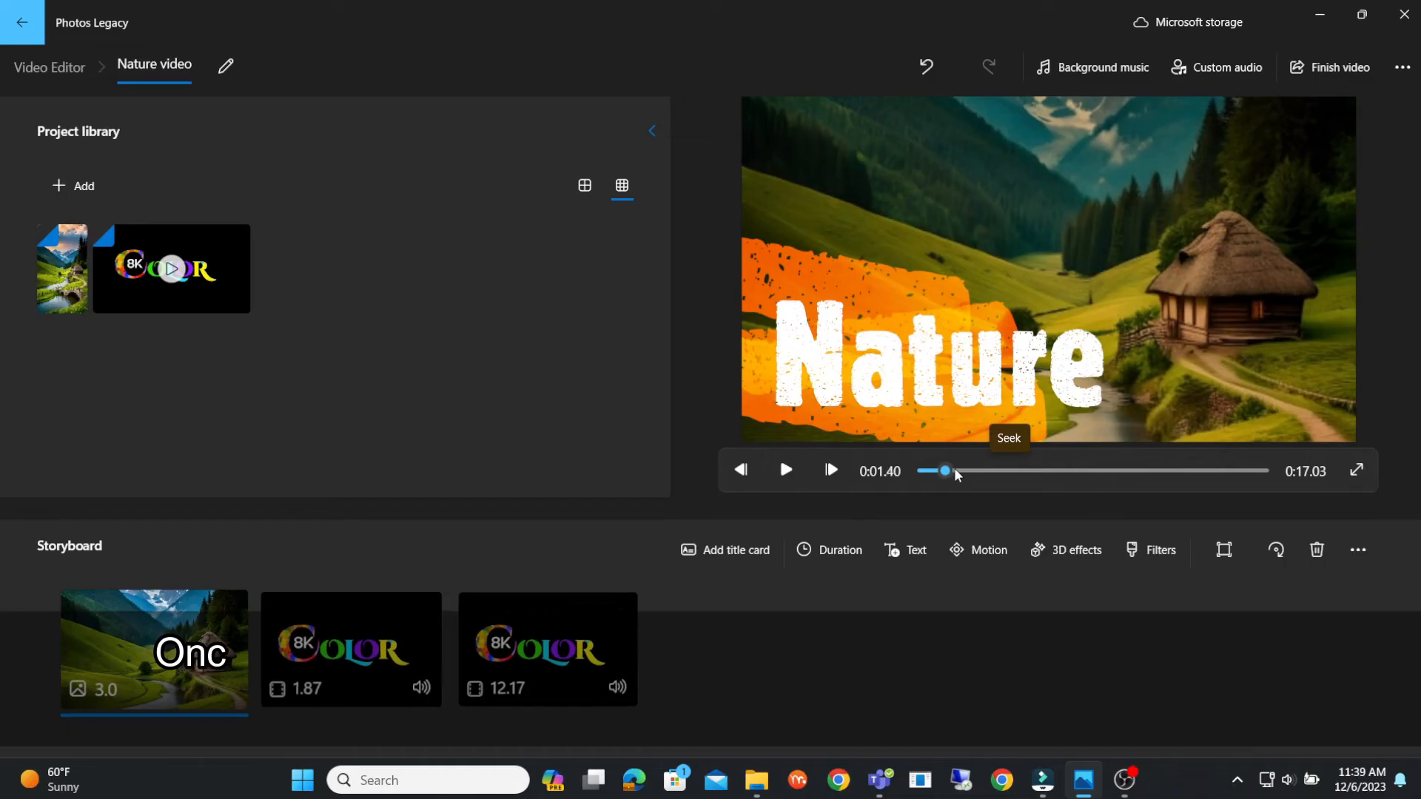
left_click_drag(947, 471, 1245, 488)
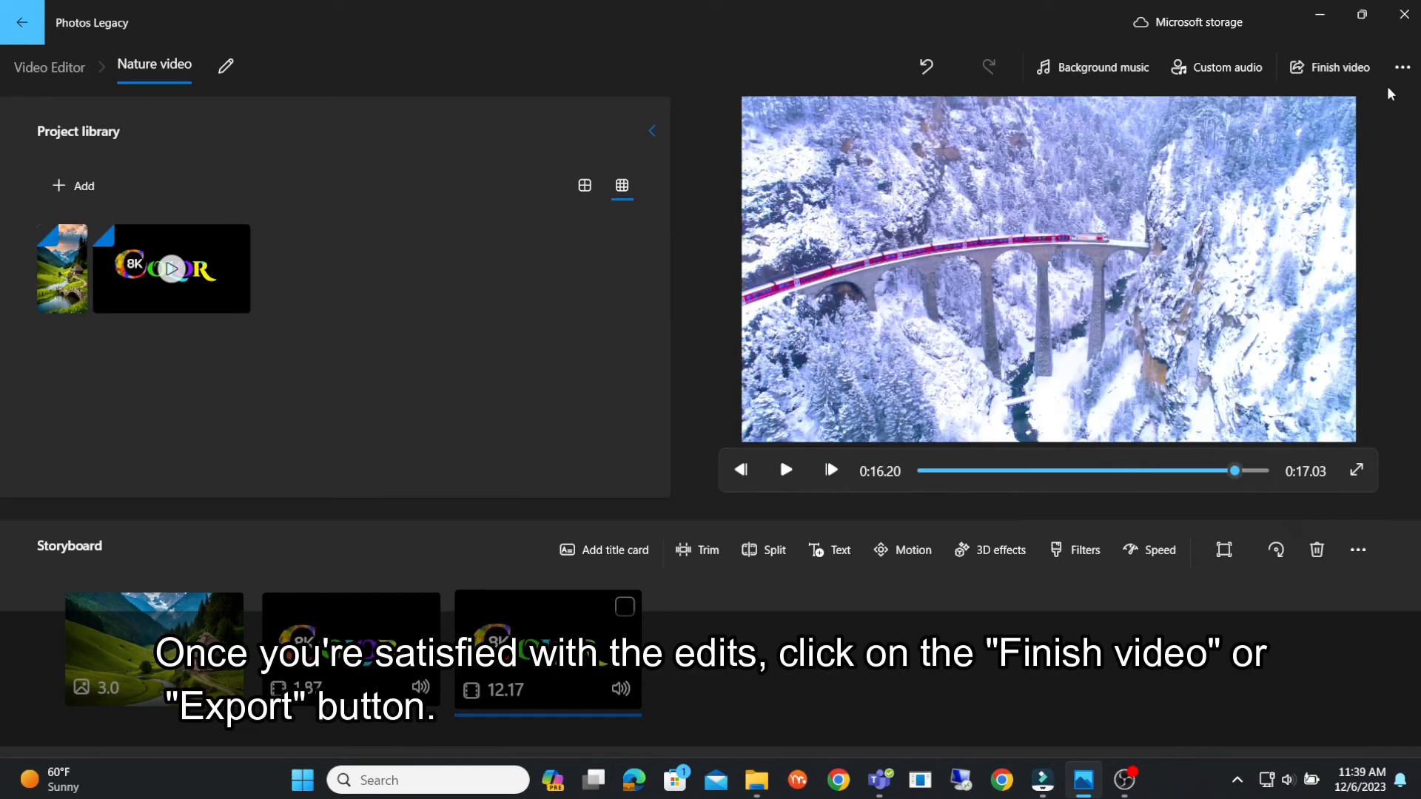
- Finish the video, trying the Medium 720p and Low 540p qualities before starting the export at High 1080p
left_click(1333, 67)
left_click(612, 368)
left_click(610, 388)
left_click(633, 353)
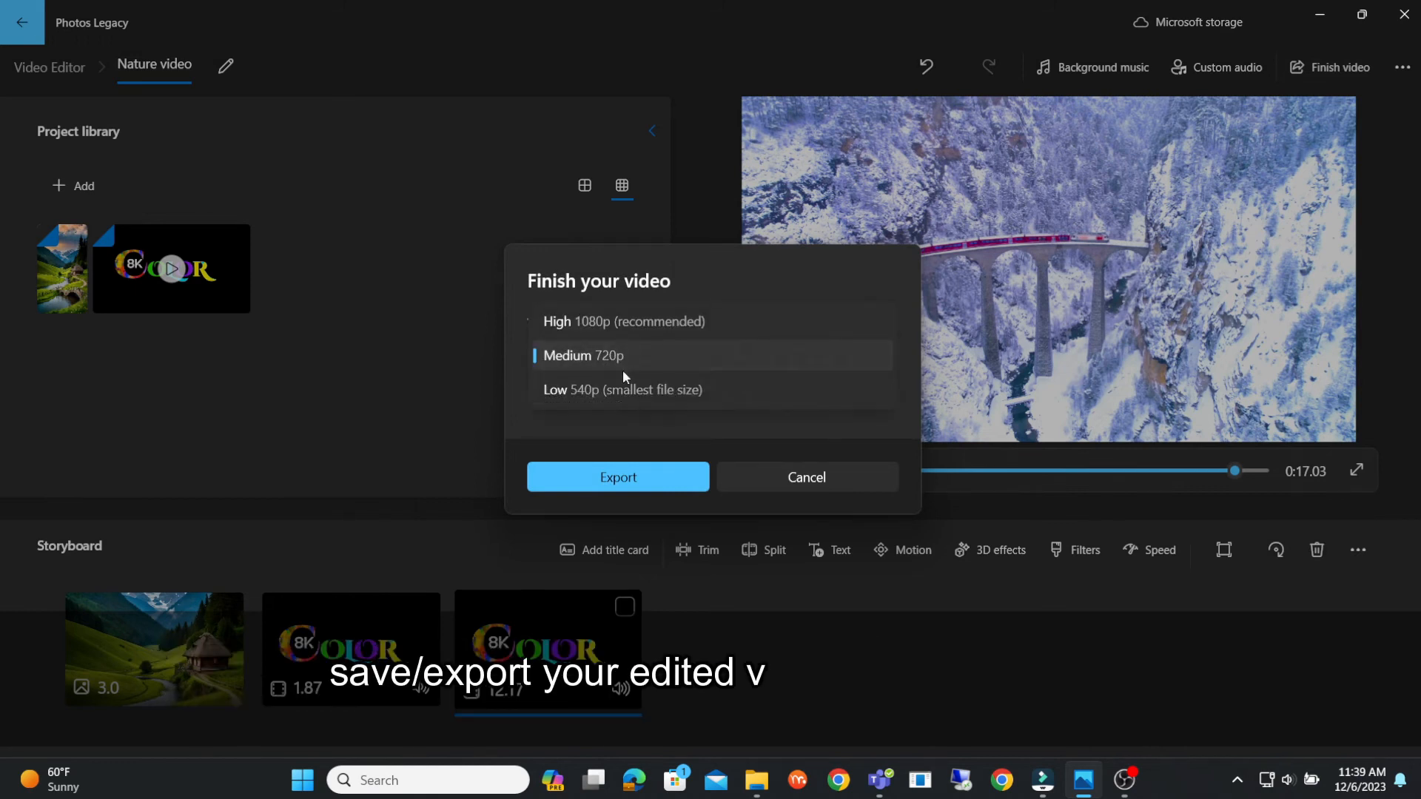
left_click(618, 388)
left_click(622, 359)
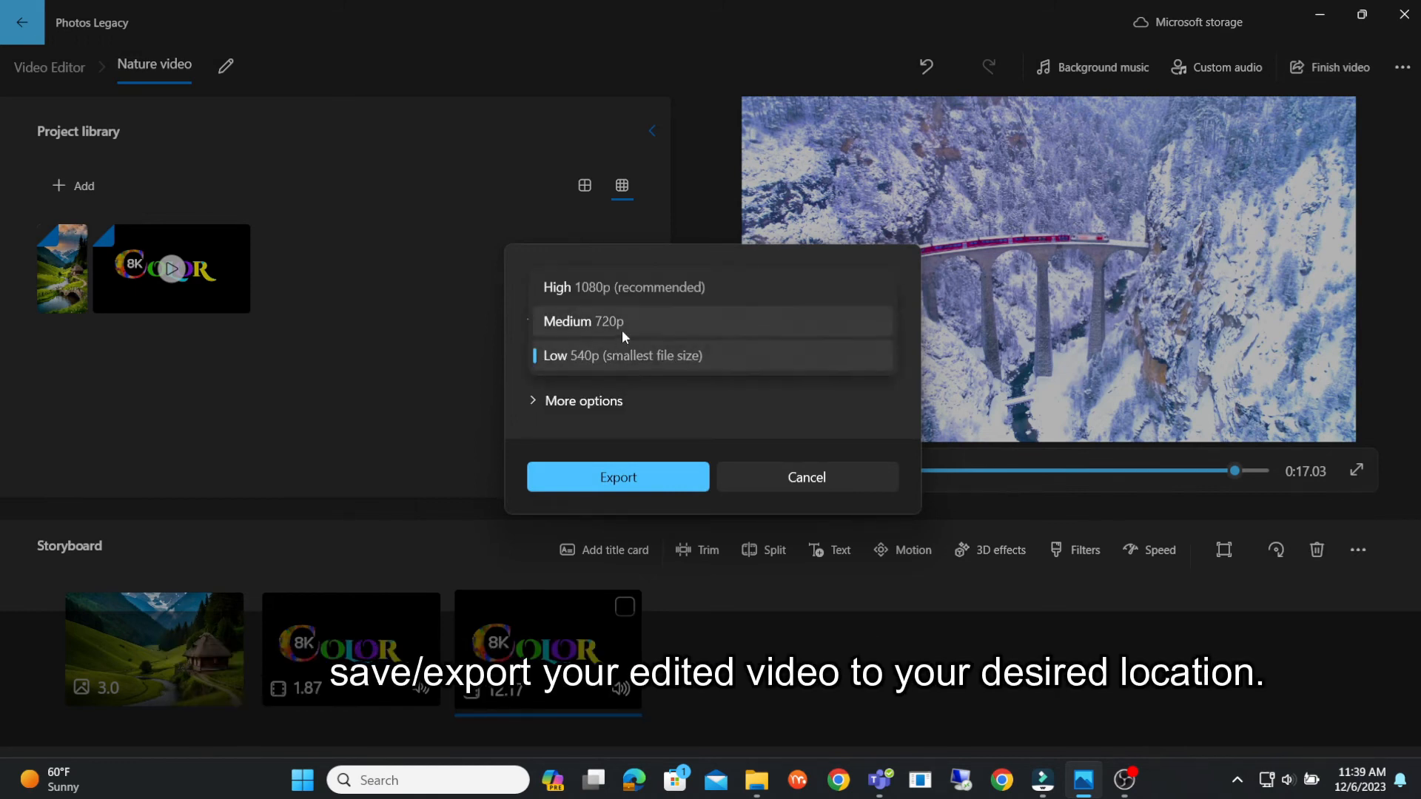
left_click(628, 288)
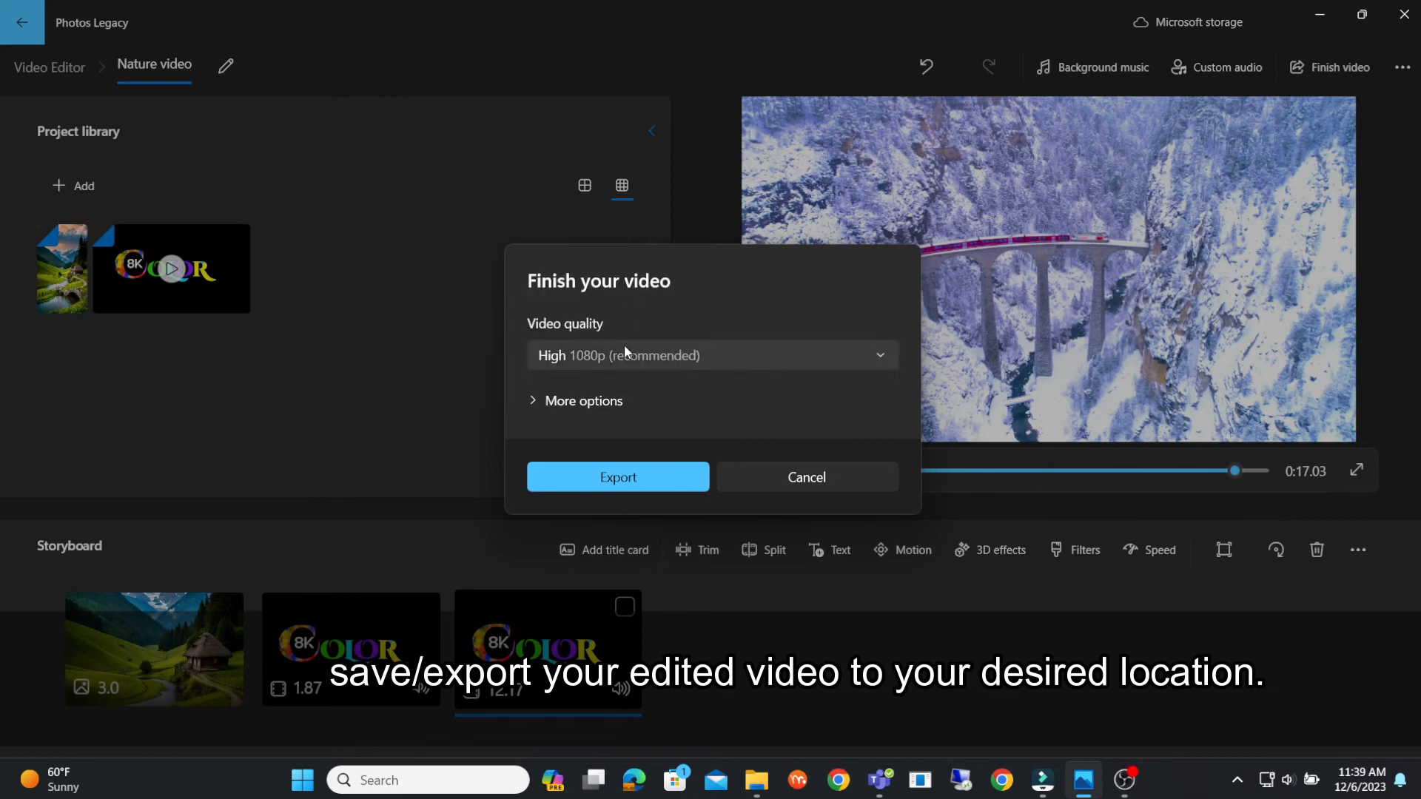
left_click(632, 481)
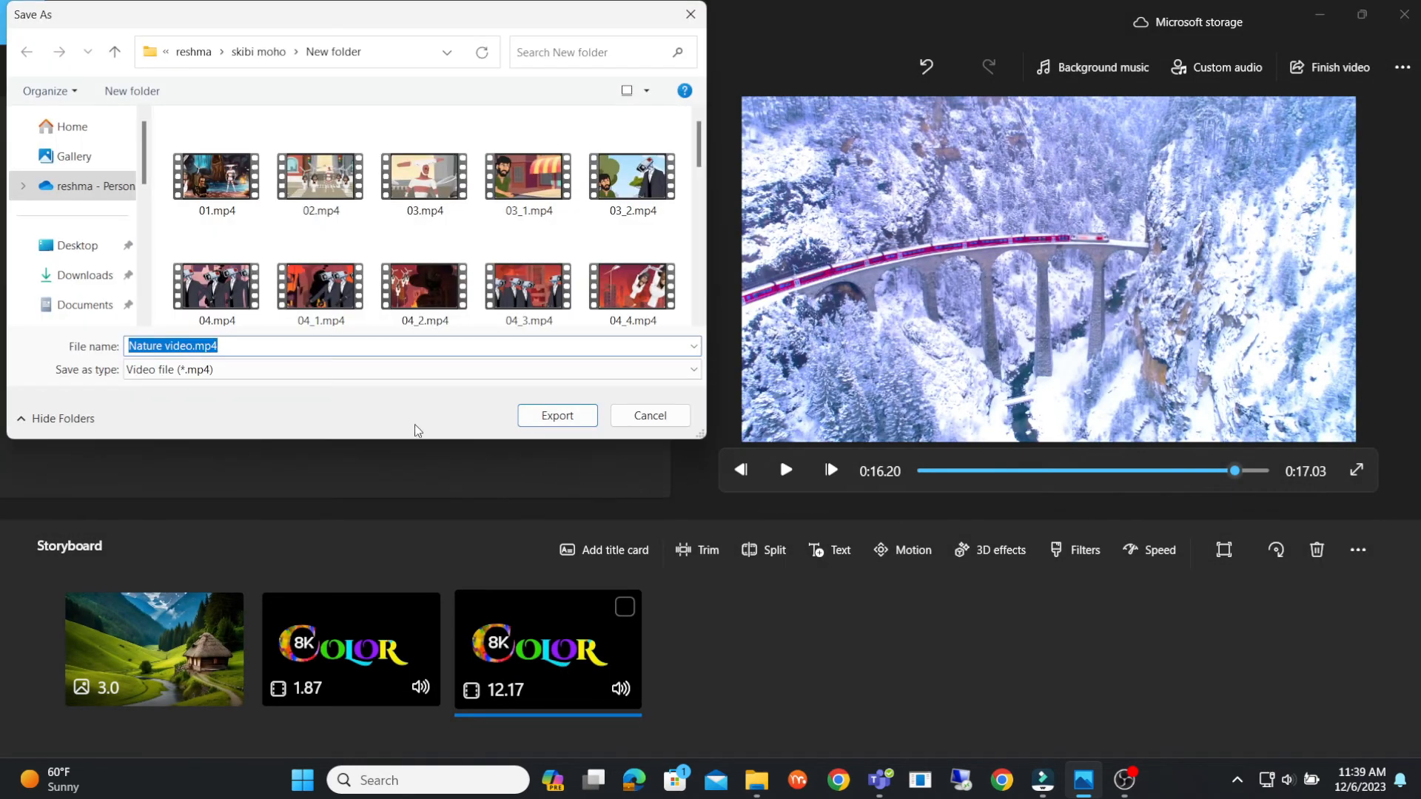
- Export the video into the quick-access "New folder" under the file name "NATURE VIDEO mp4"
scroll(89, 245, "down", 4)
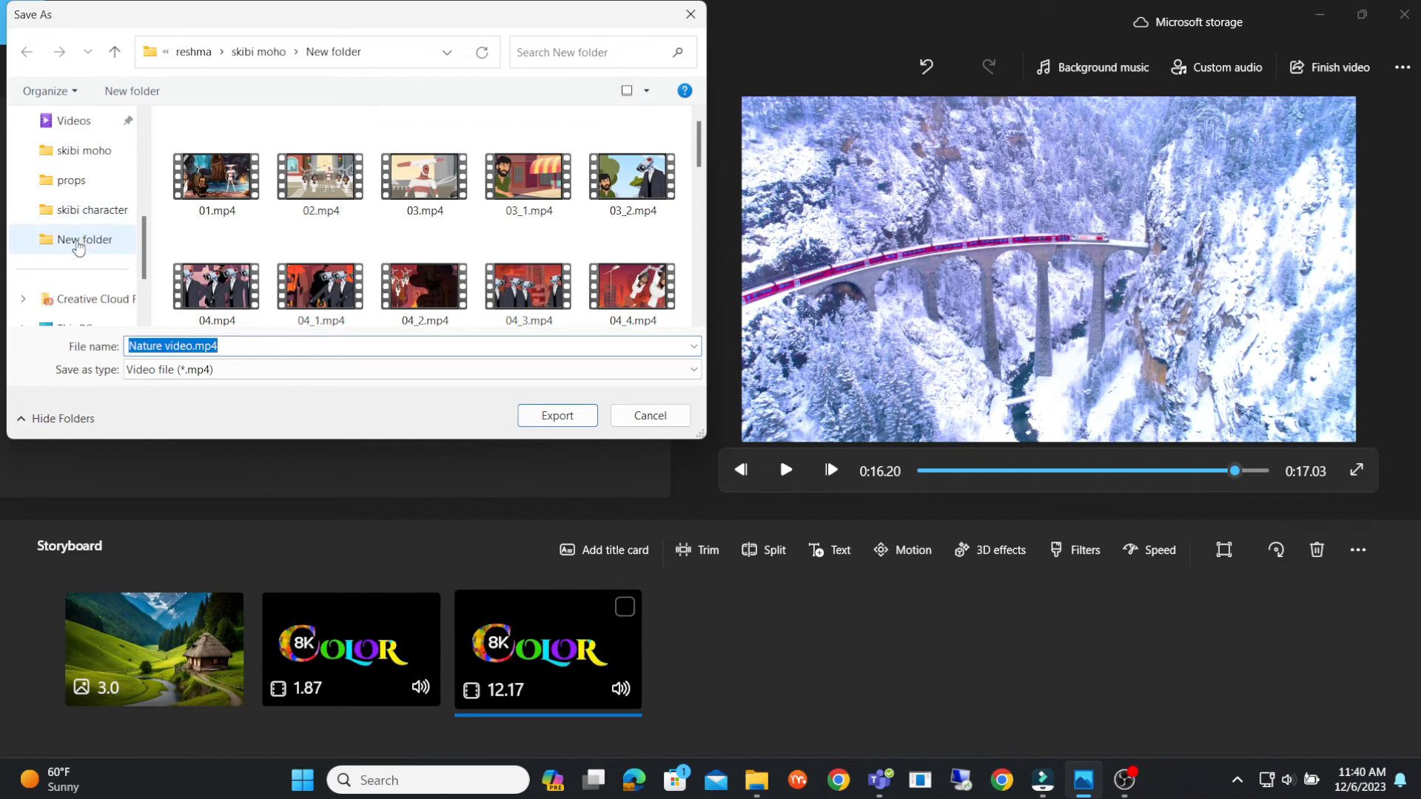
left_click(79, 244)
left_click(221, 347)
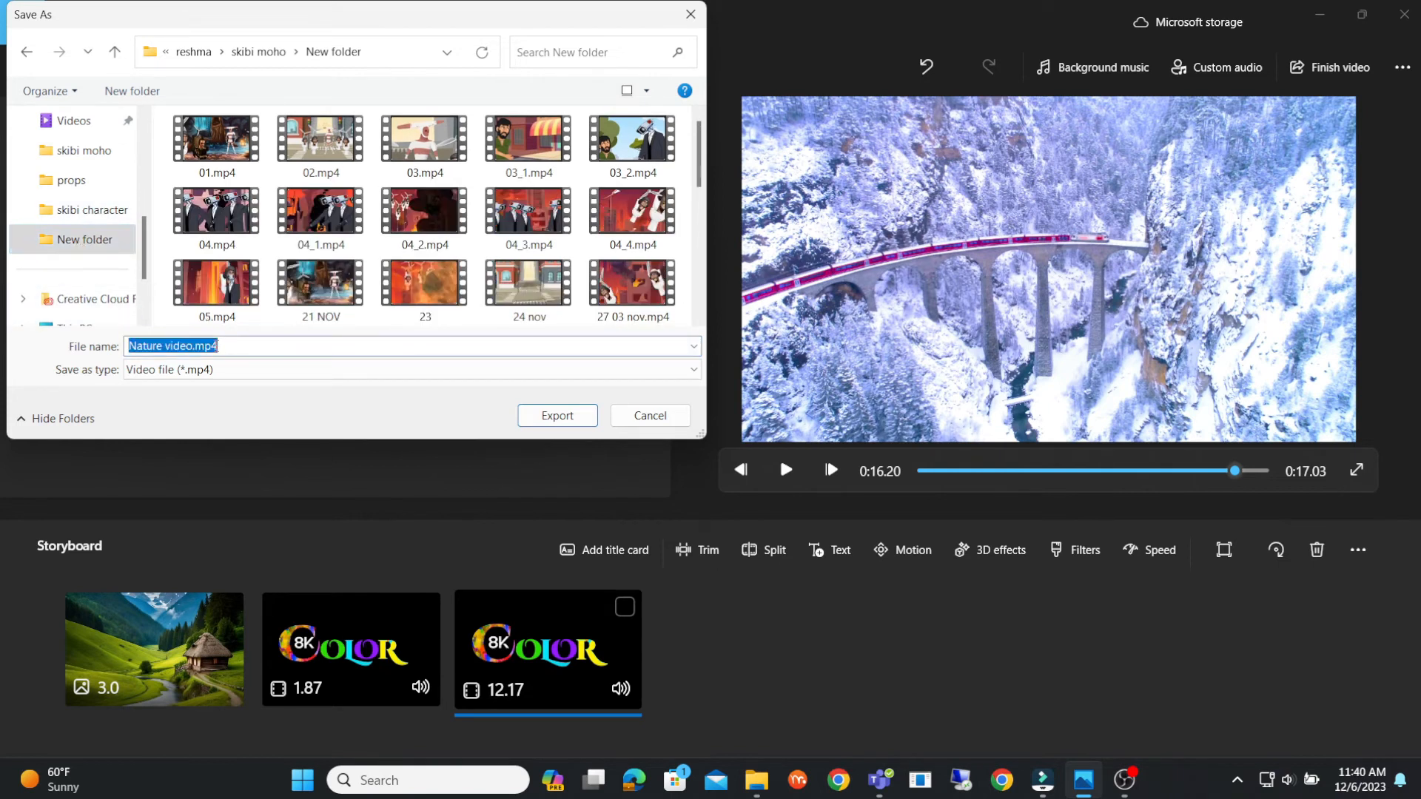
type("n")
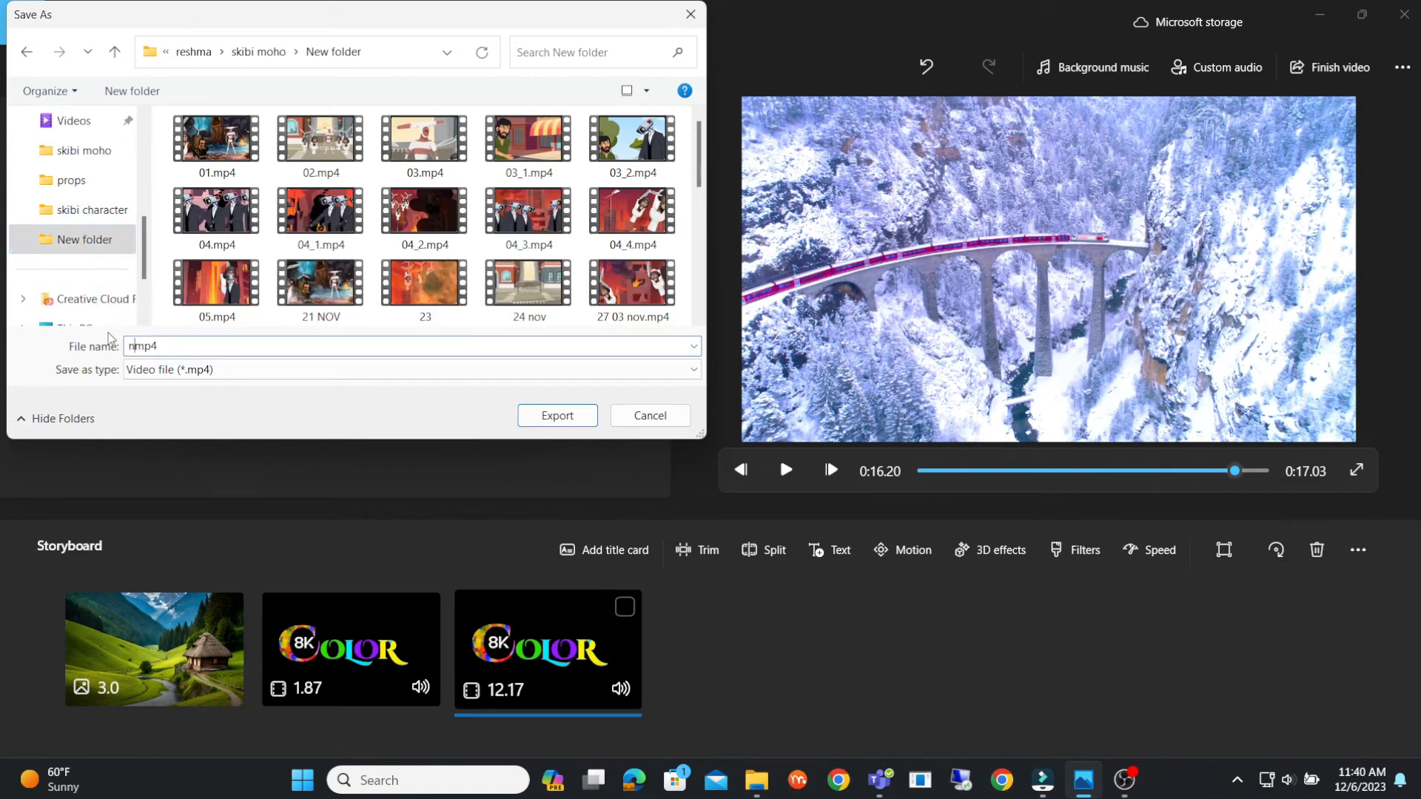
key("BackSpace")
key("Caps_Lock")
type("NATURE ")
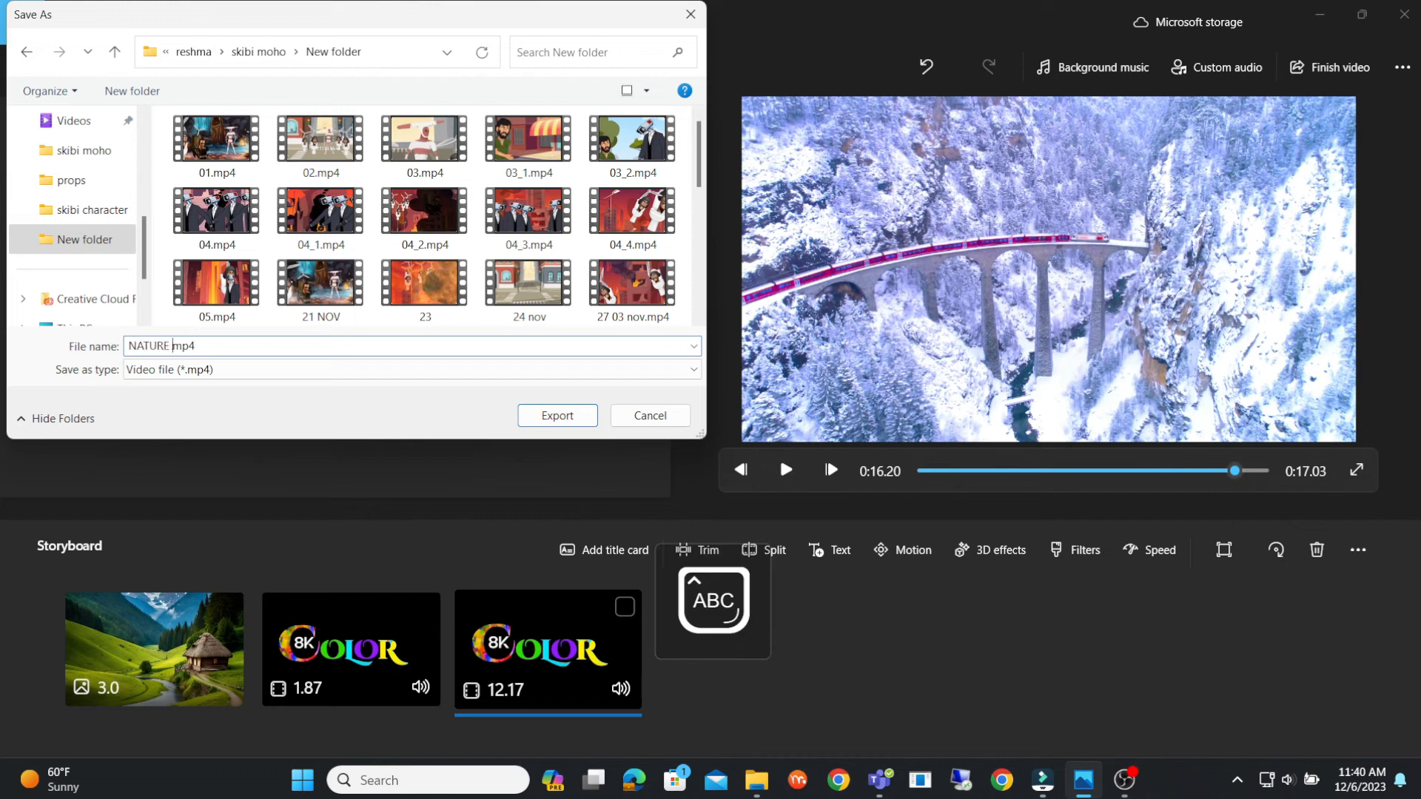
type("VIDEO")
key("Return")
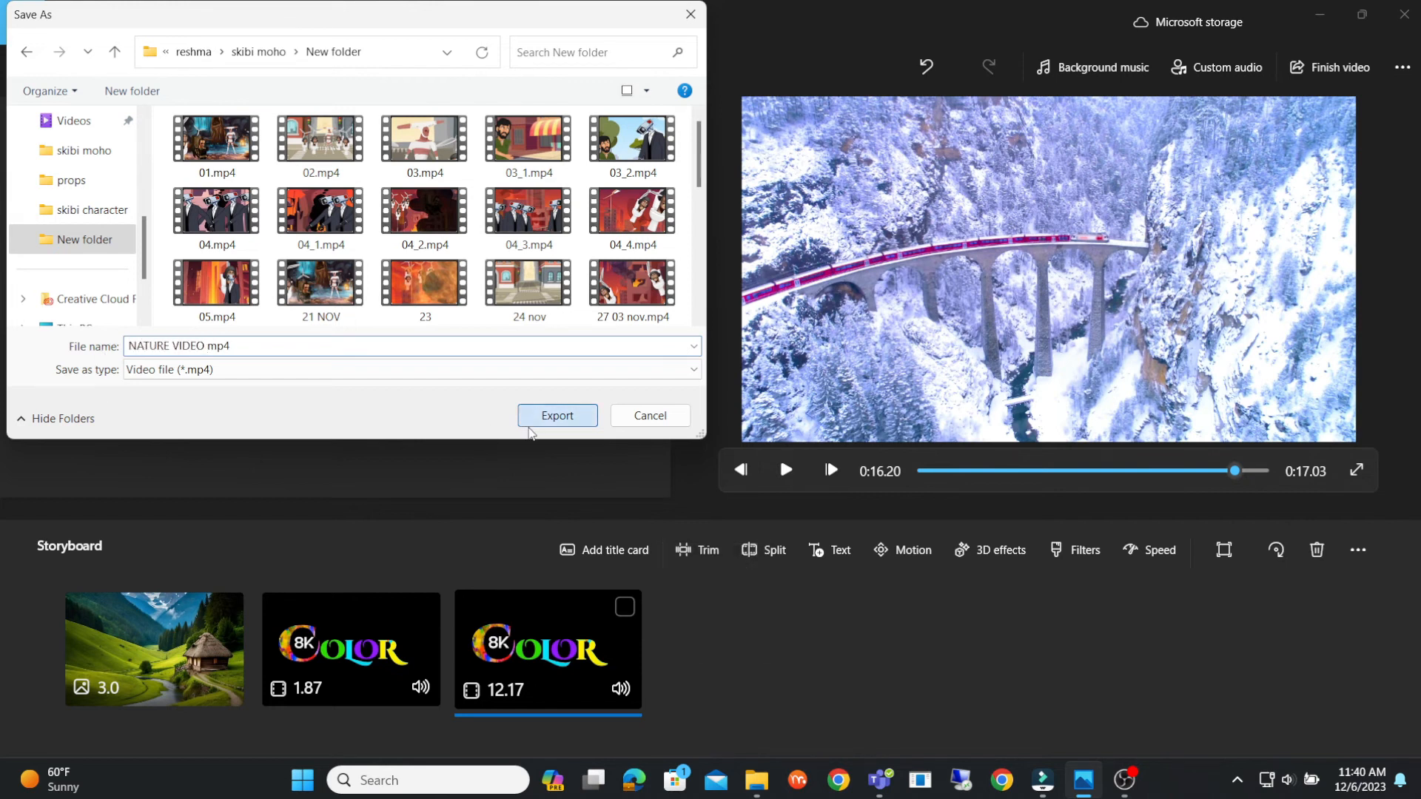